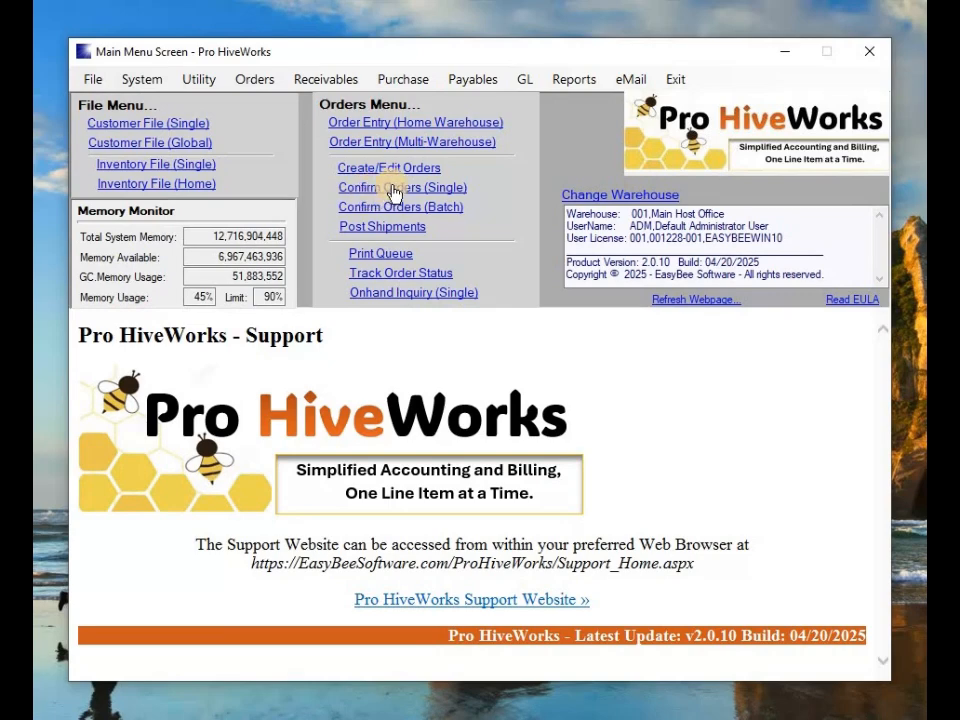
Start single order confirmation, list the open orders and load the Eagle Arts order created 4/25/2025.
left_click(393, 192)
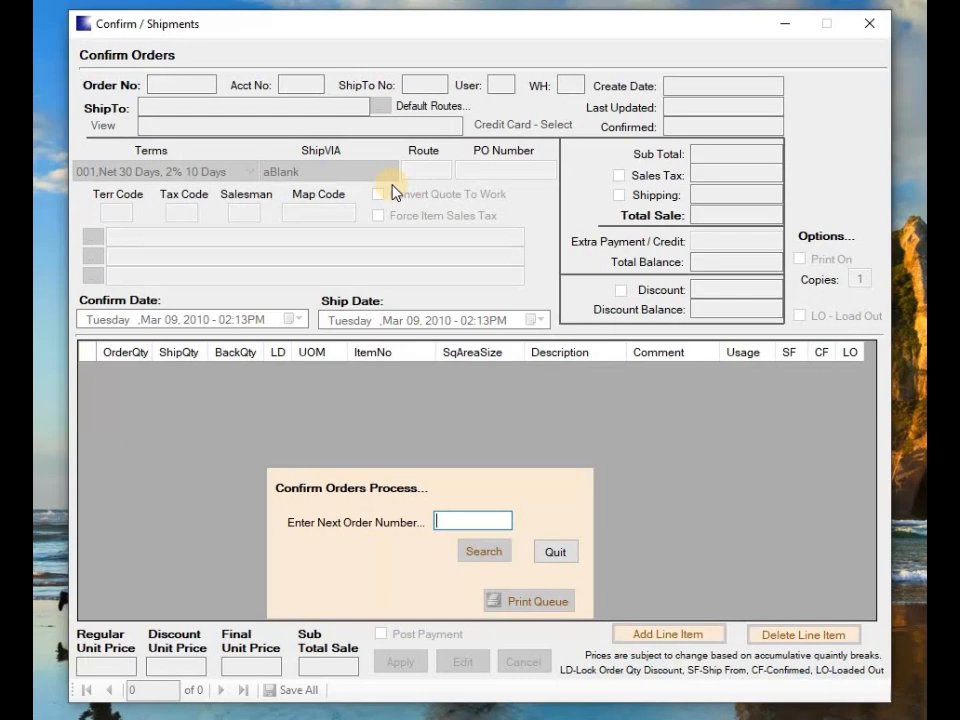
type("1")
key("Return")
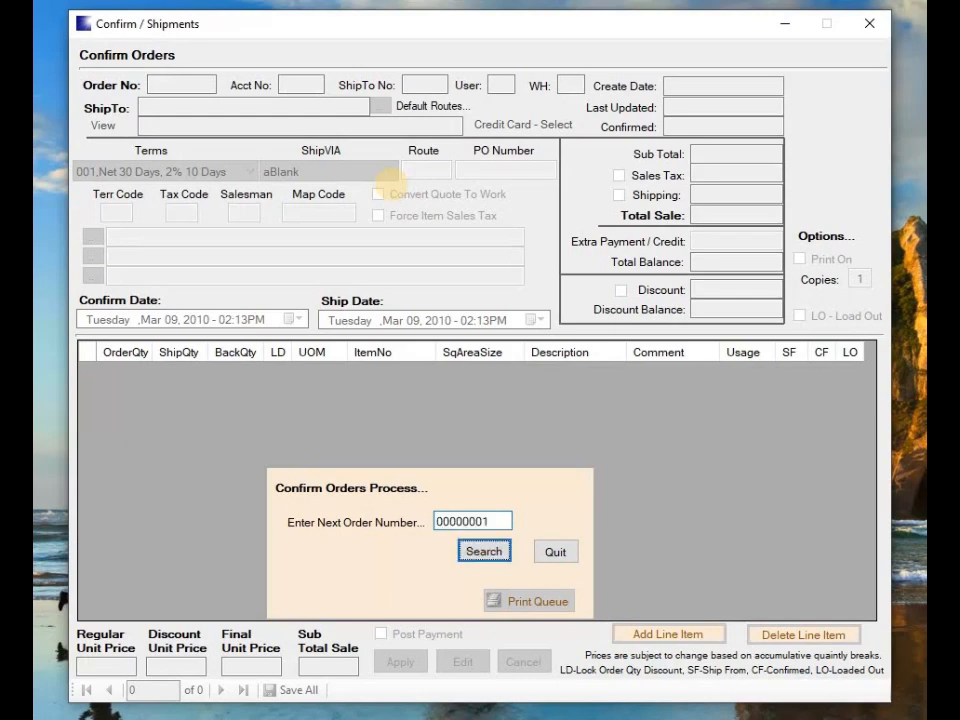
key("Return")
key("Return")
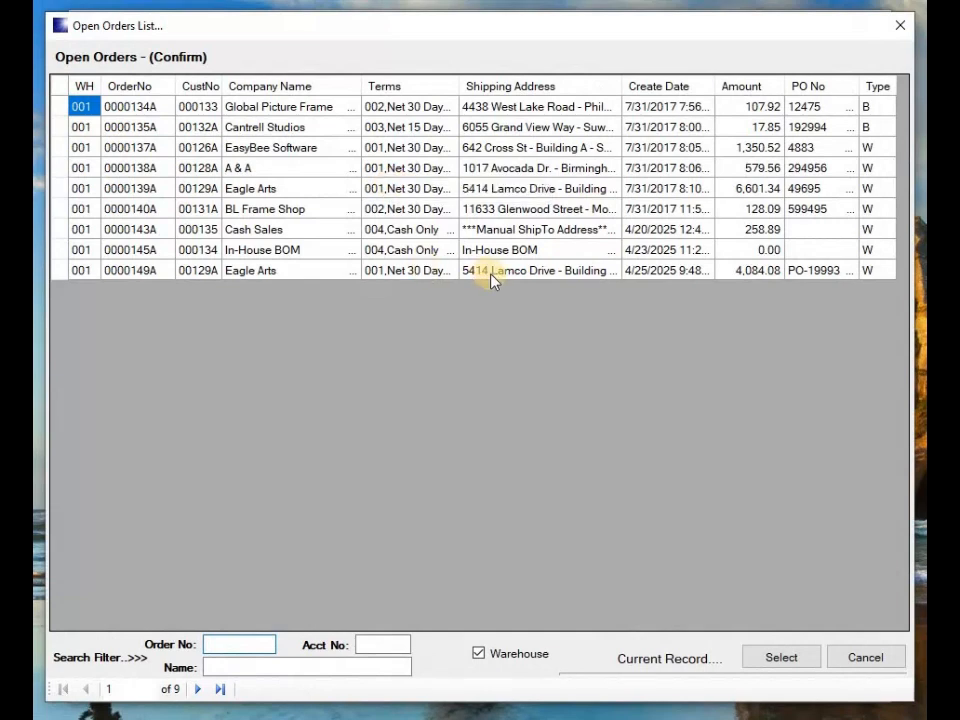
left_click(491, 275)
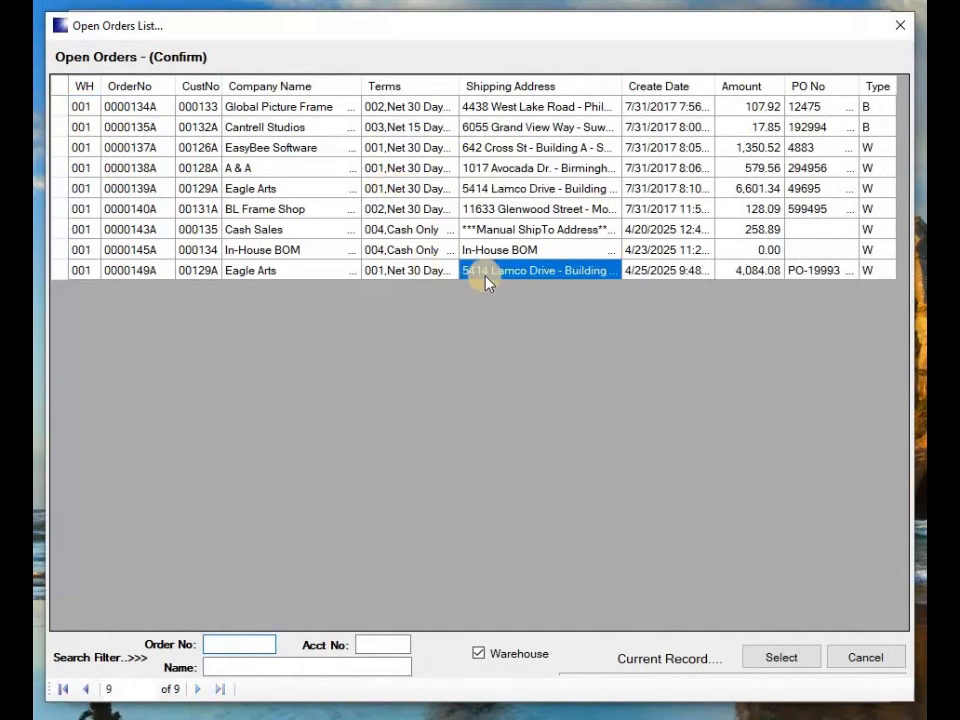
double_click(62, 272)
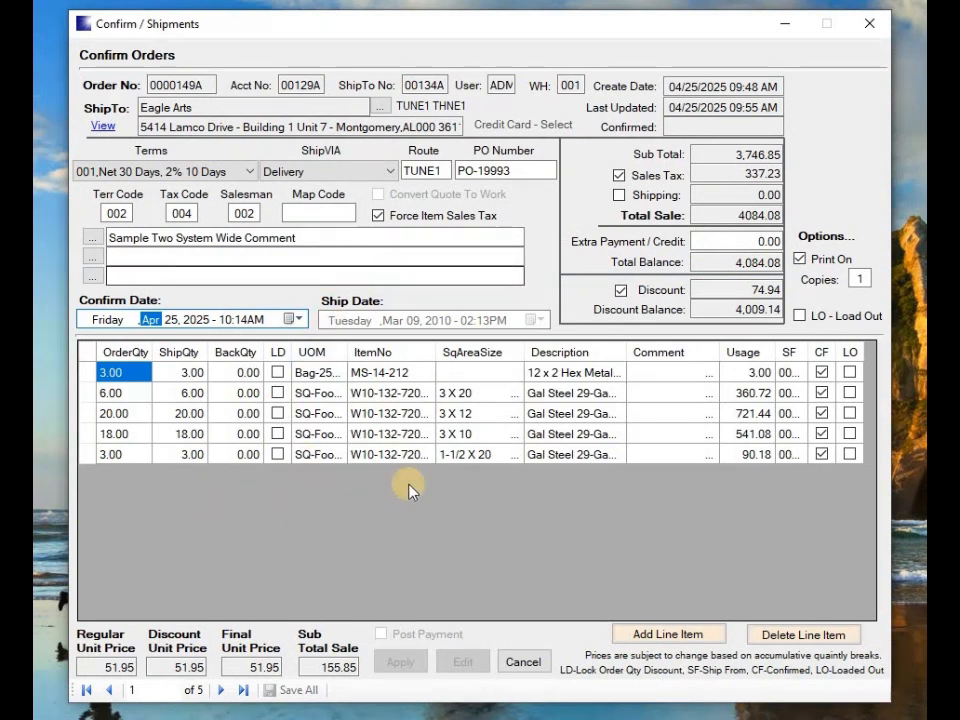
Begin a new line item on the Eagle Arts order and select the LABOR inventory item, Labor (misc).
left_click(664, 634)
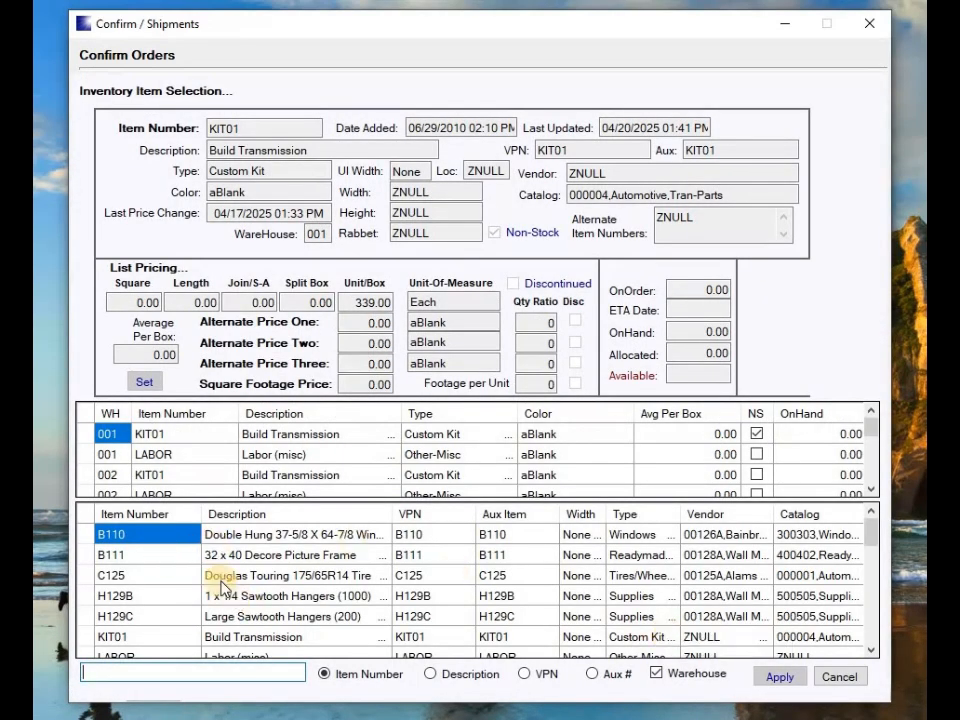
left_click(872, 650)
left_click(872, 650)
left_click(872, 650)
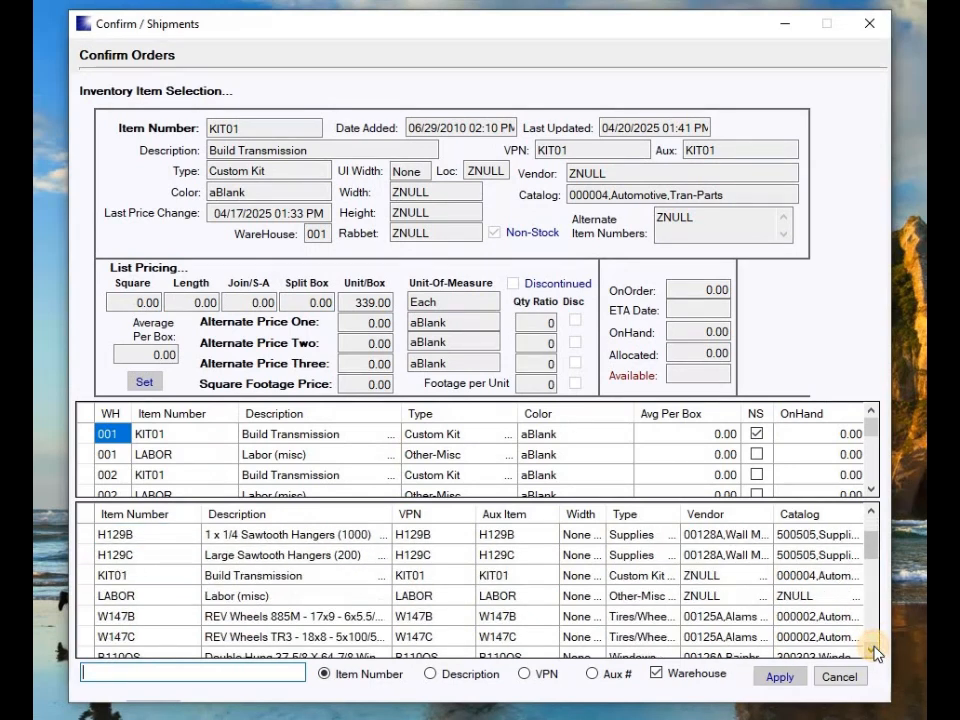
left_click(872, 650)
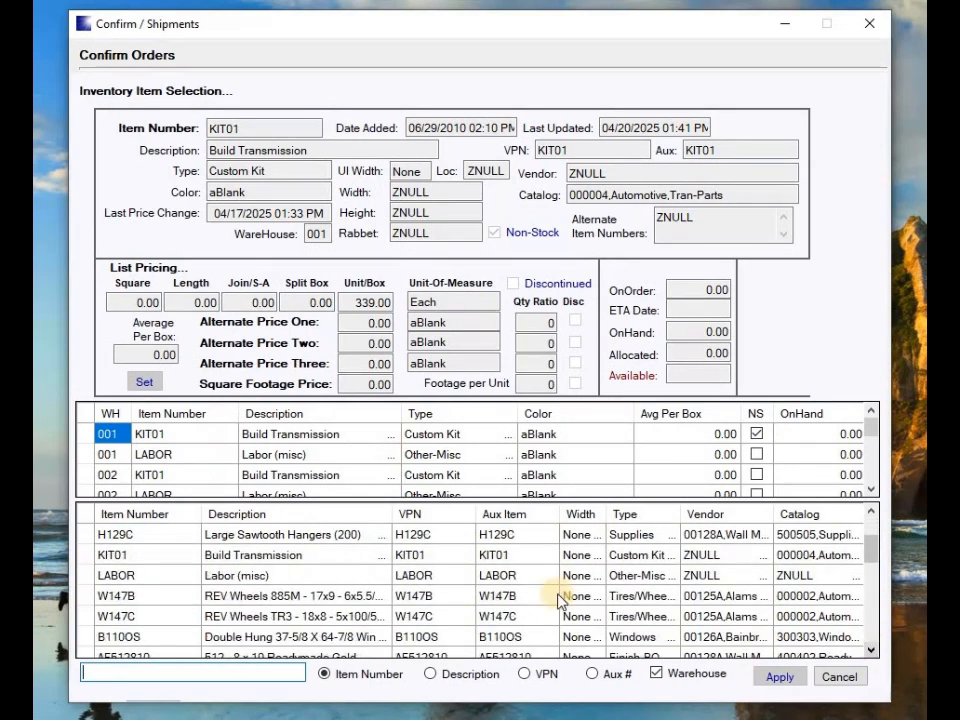
left_click(88, 577)
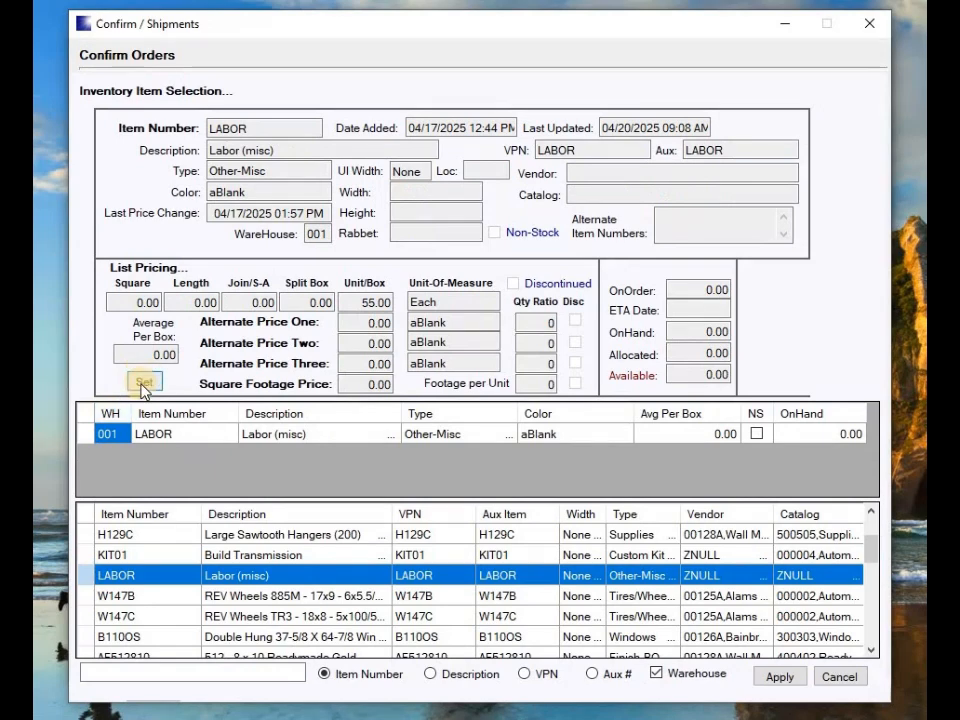
Set the LABOR item's order quantity to 30 without a manual discount or comments and apply it to the order.
left_click(144, 383)
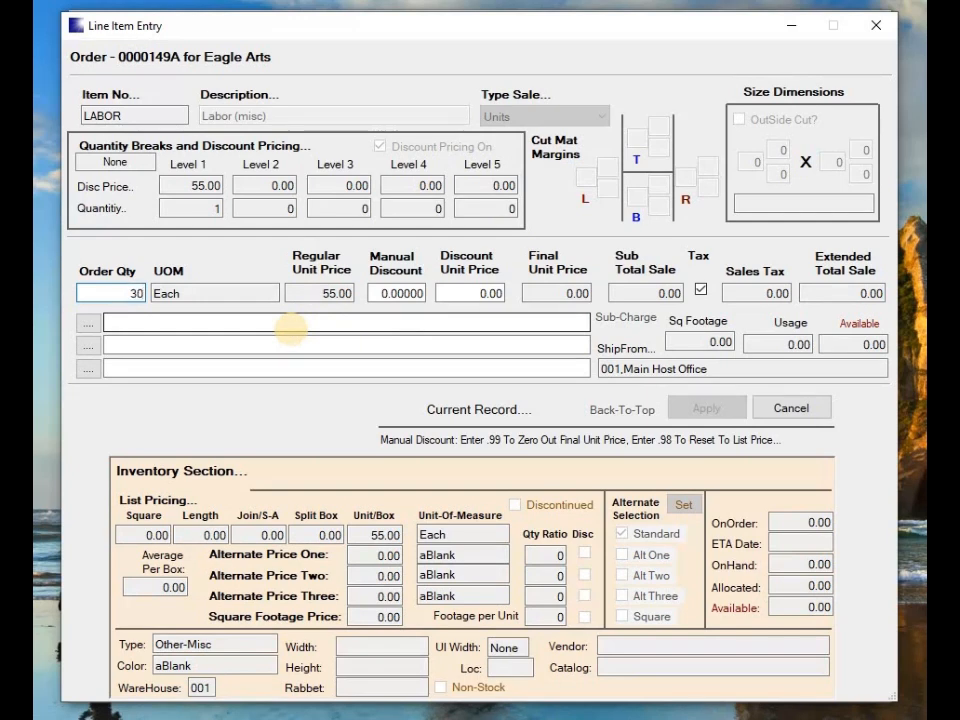
key("Tab")
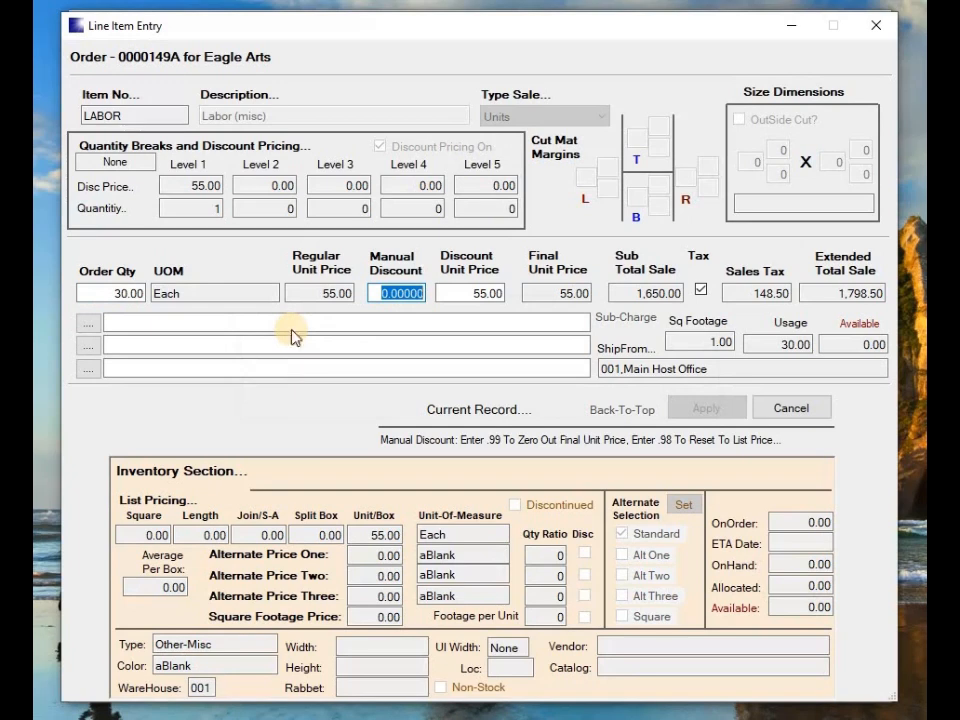
key("Tab")
left_click(291, 327)
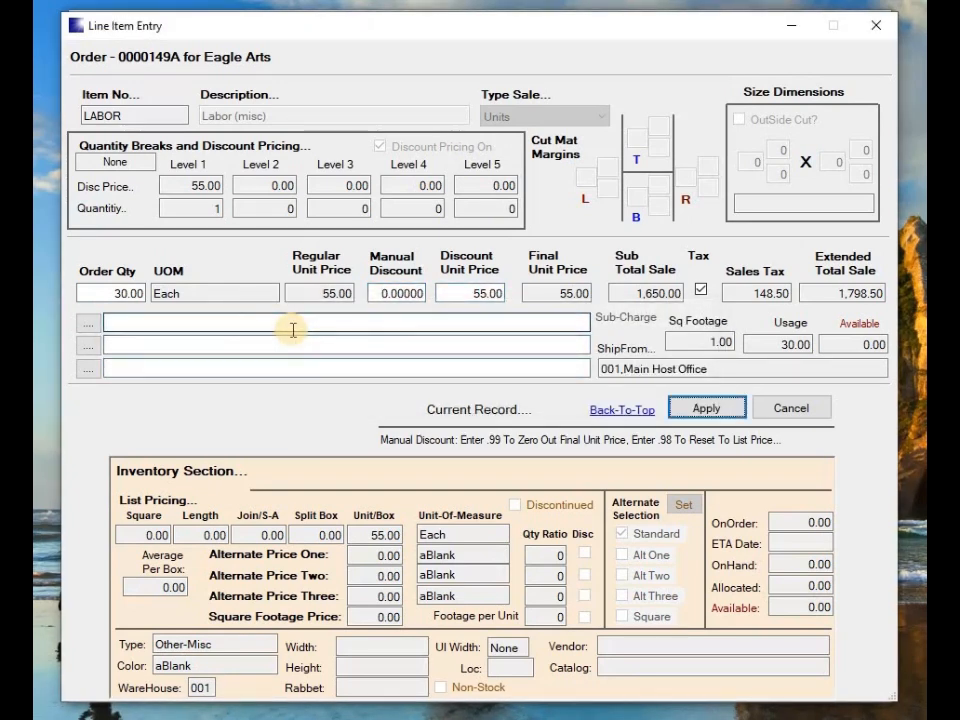
key("Return")
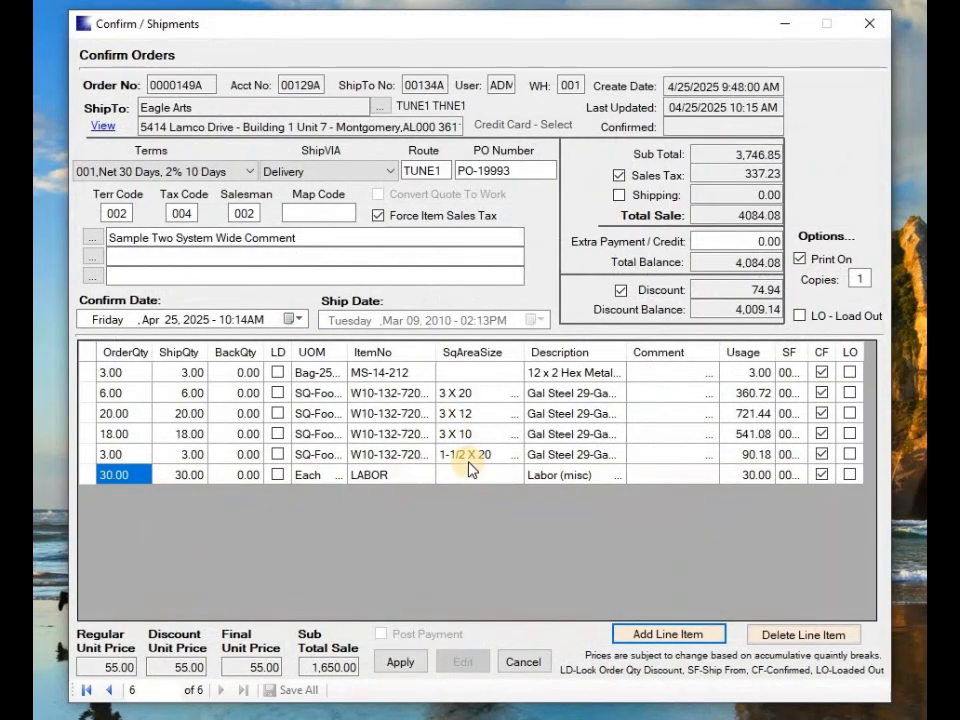
Apply the confirmation of the Eagle Arts order and save all changes to the live database.
left_click(398, 662)
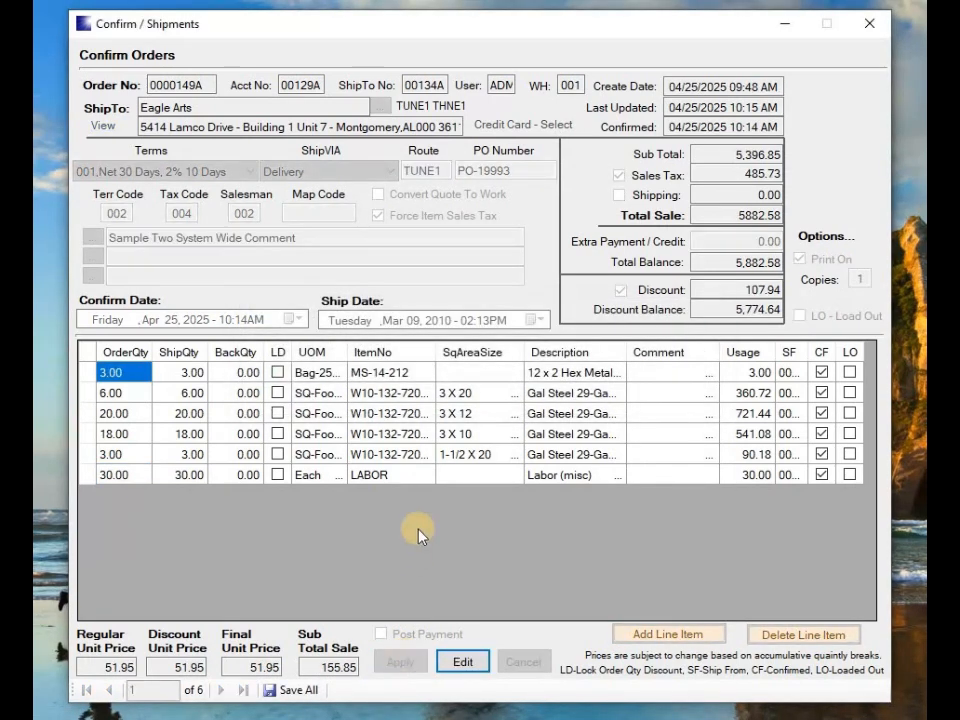
left_click(286, 690)
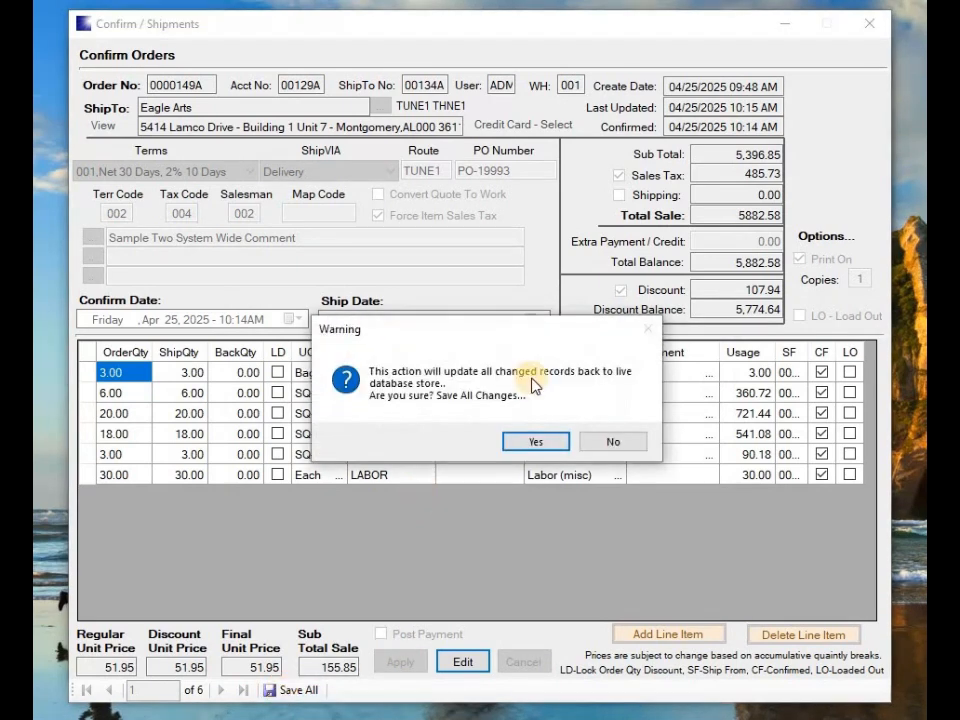
left_click(530, 443)
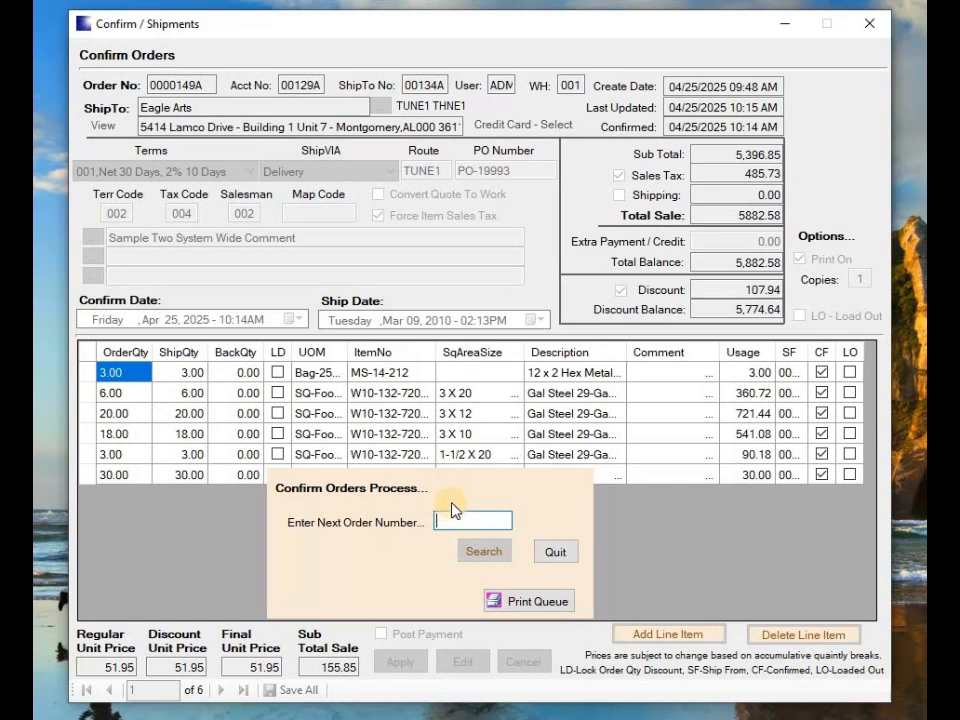
View the print queue for the confirmed orders and close it without emptying the queue.
left_click(532, 602)
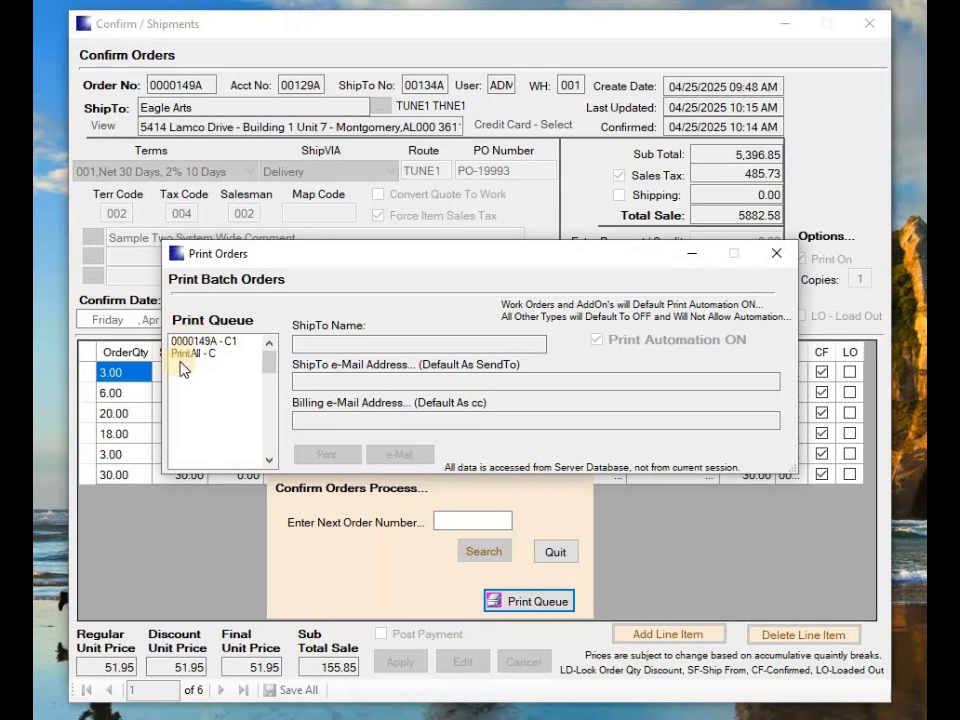
left_click(784, 253)
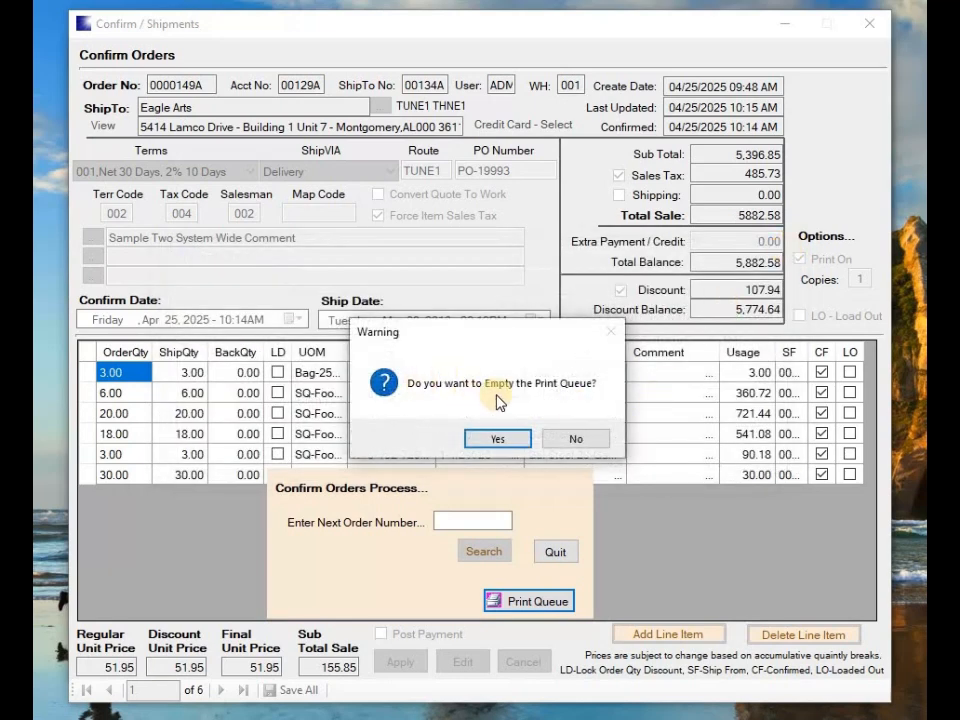
left_click(572, 438)
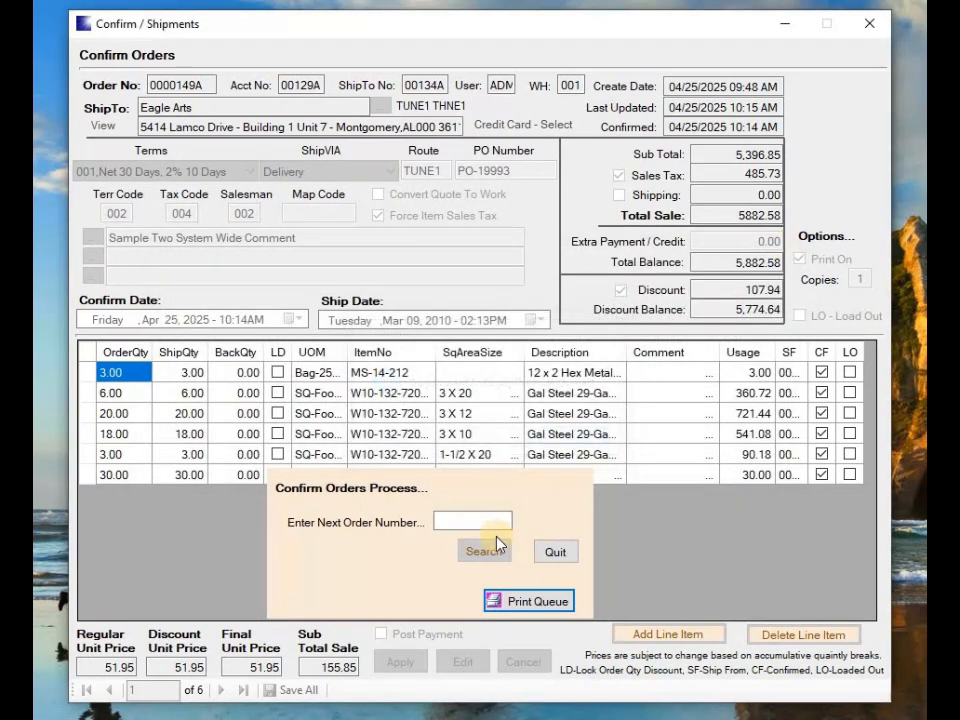
List the open orders through an order number search and load the A & A order for confirmation.
left_click(483, 519)
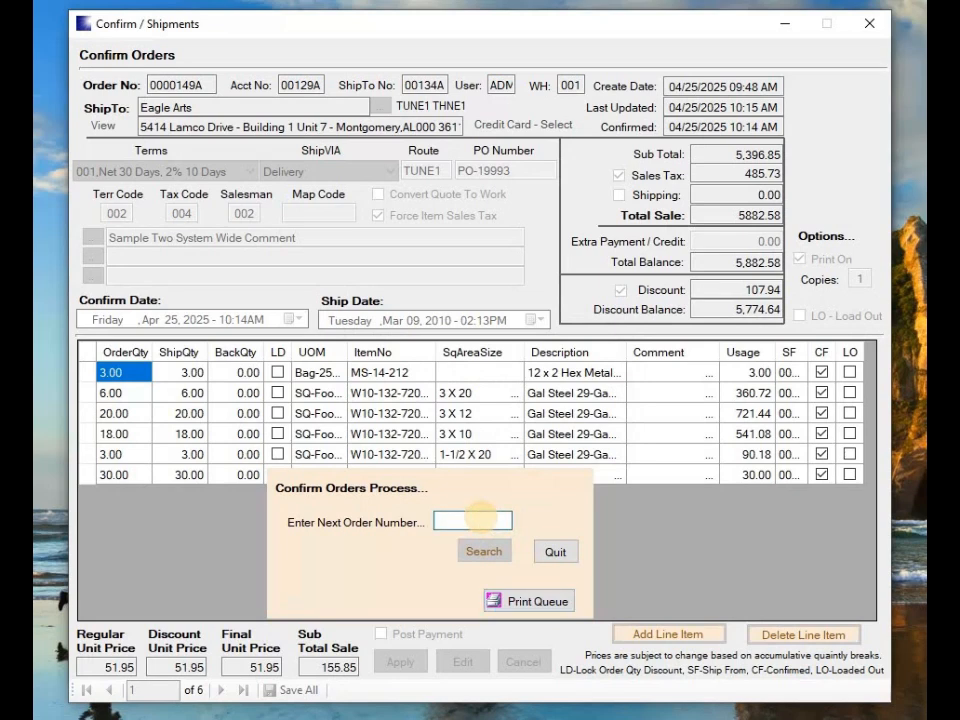
type("1")
key("Tab")
key("Return")
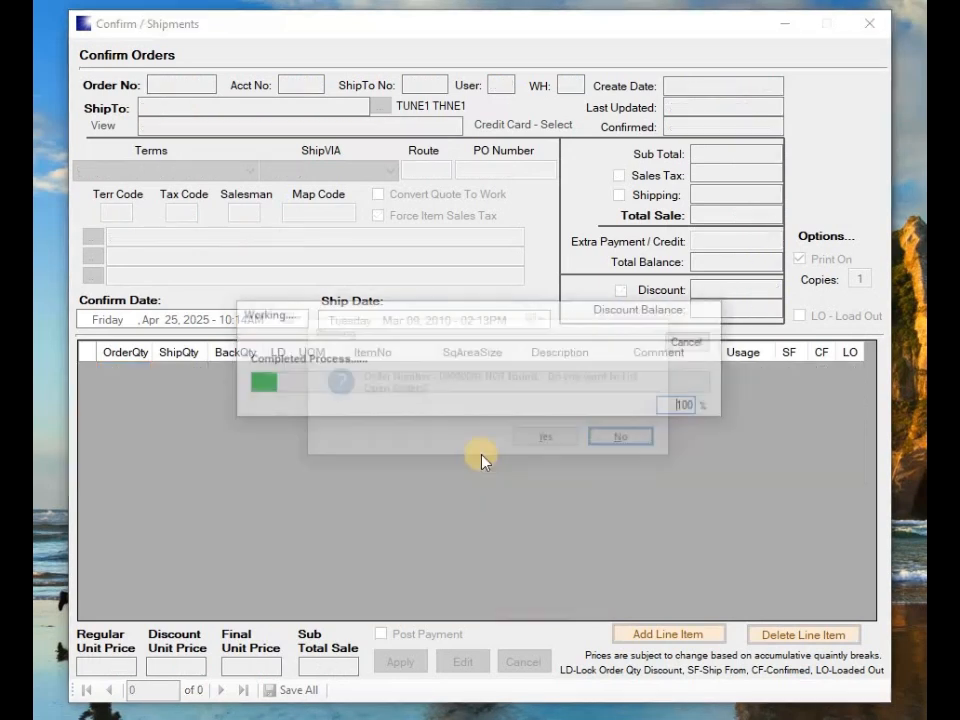
left_click(541, 440)
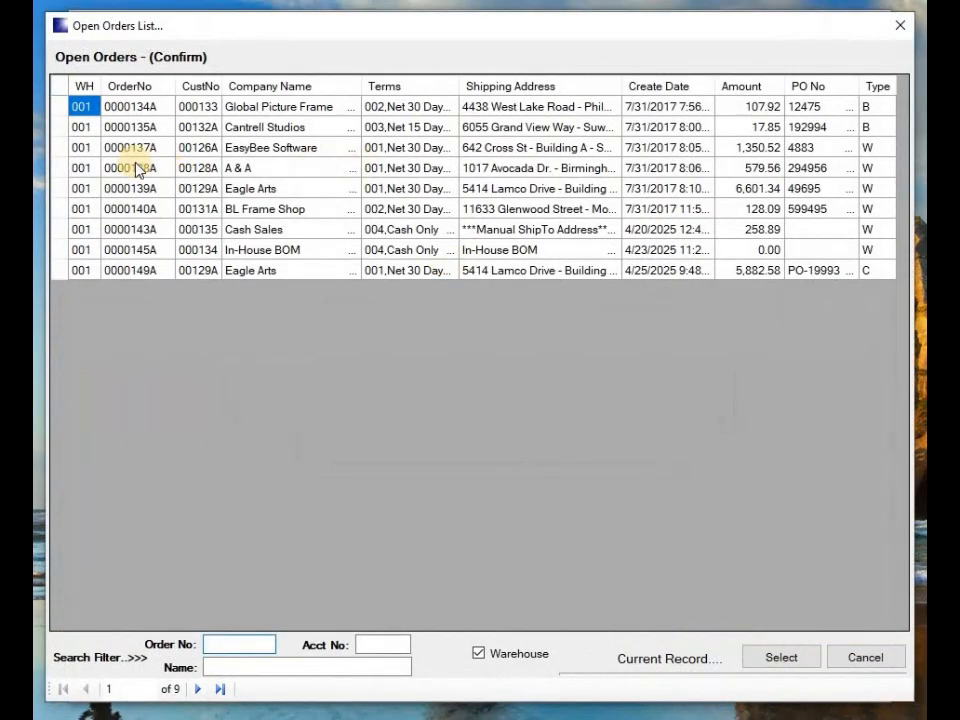
double_click(58, 172)
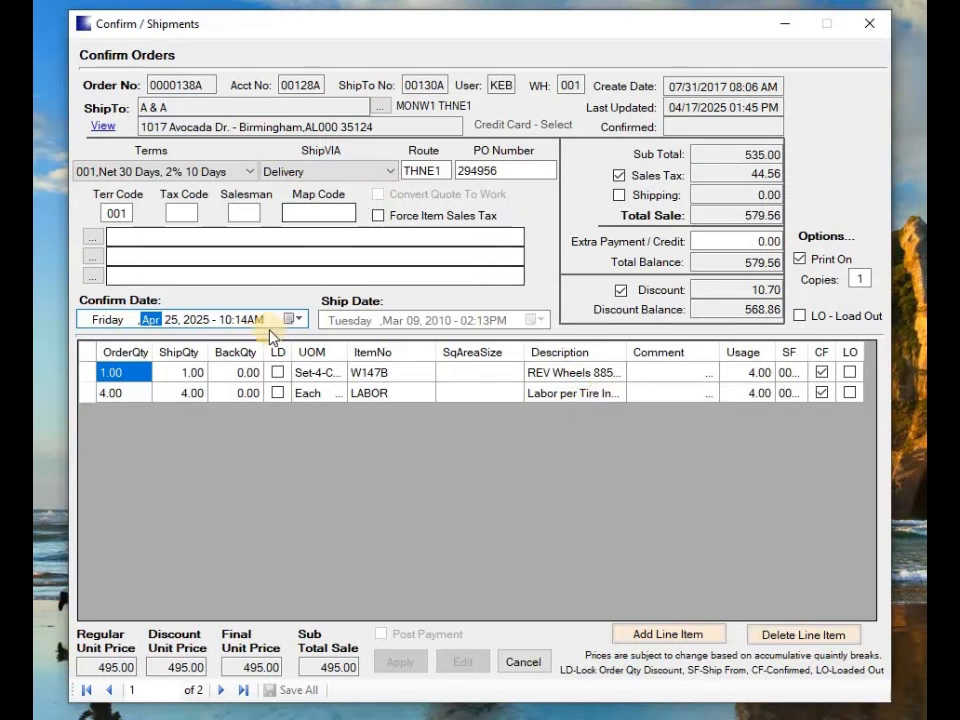
Accept the Apr 25, 2025 confirm date on the A & A order, apply the confirmation and save all changes.
key("Tab")
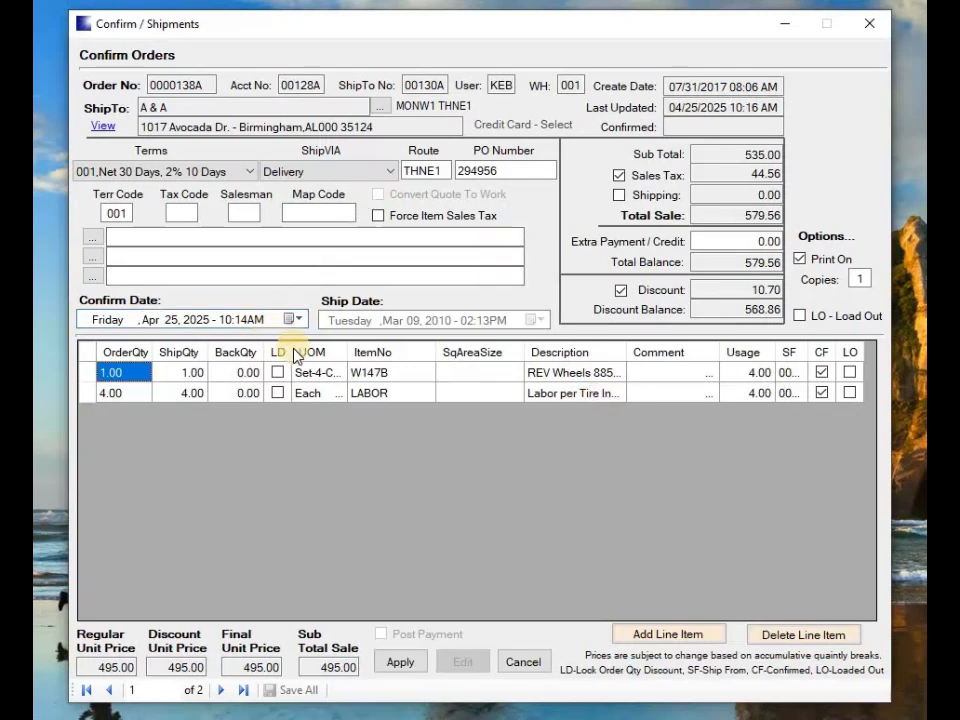
left_click(398, 661)
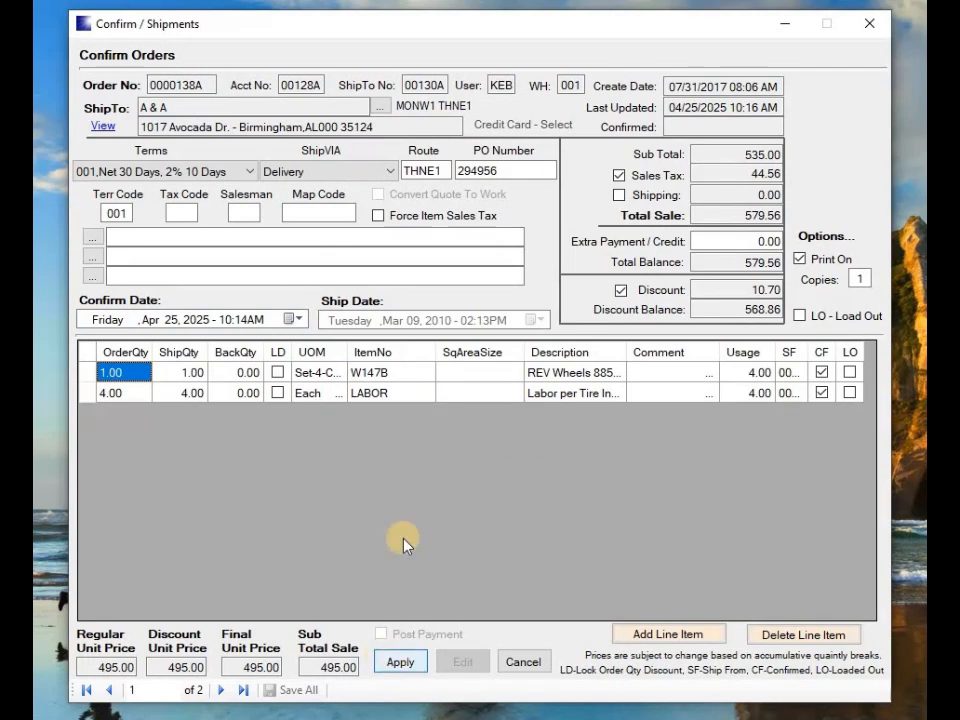
left_click(392, 665)
left_click(272, 689)
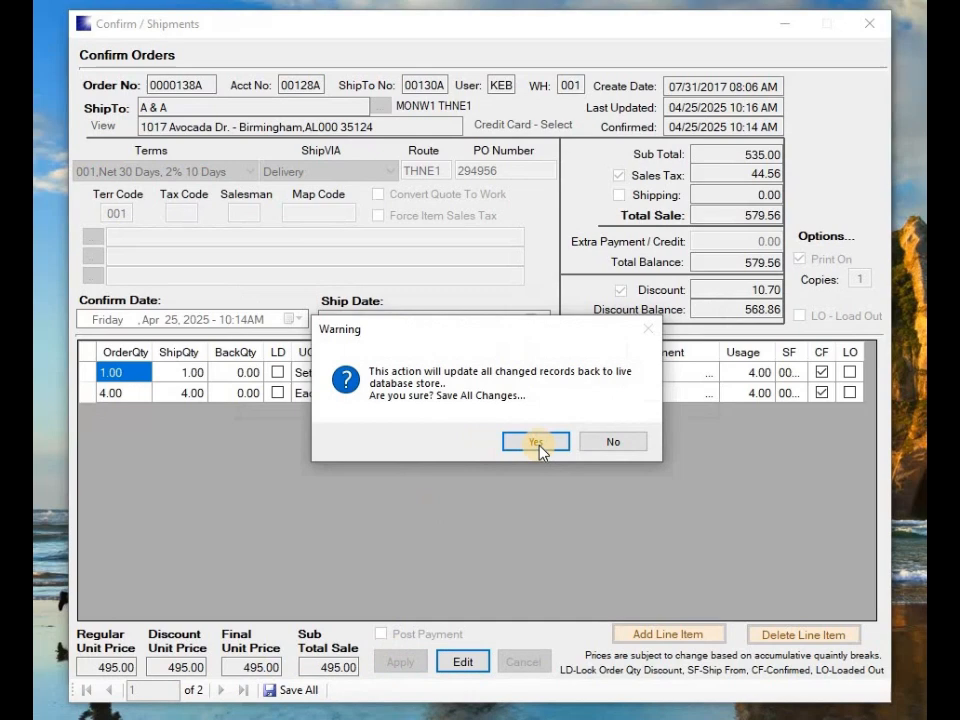
left_click(540, 444)
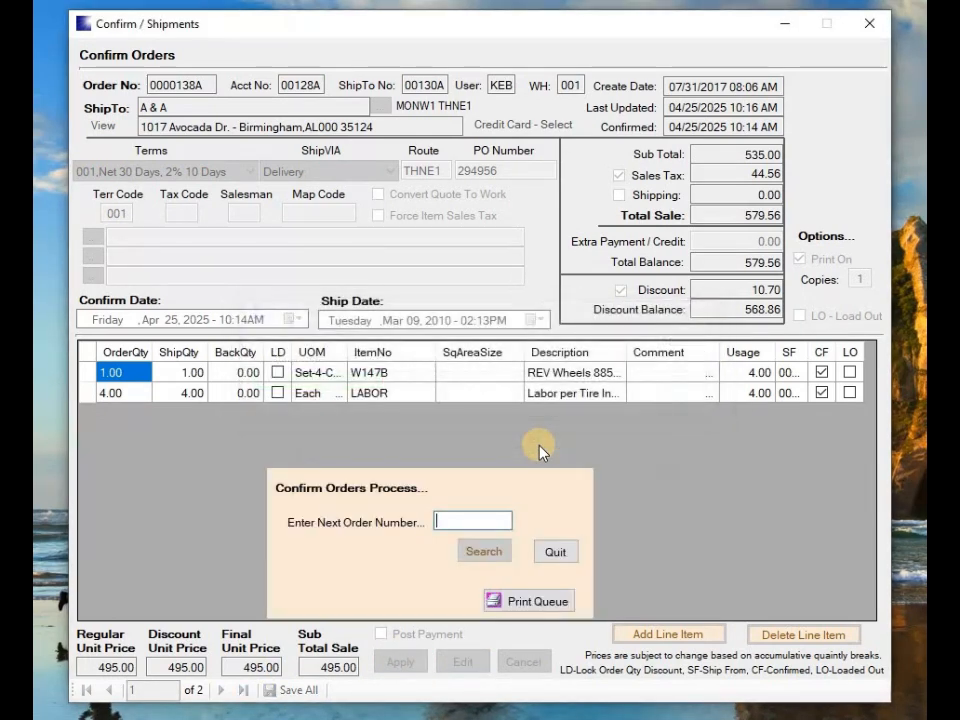
Open the print queue and check the entries for the Eagle Arts order, the A & A order and PrintAll.
left_click(530, 603)
left_click(191, 342)
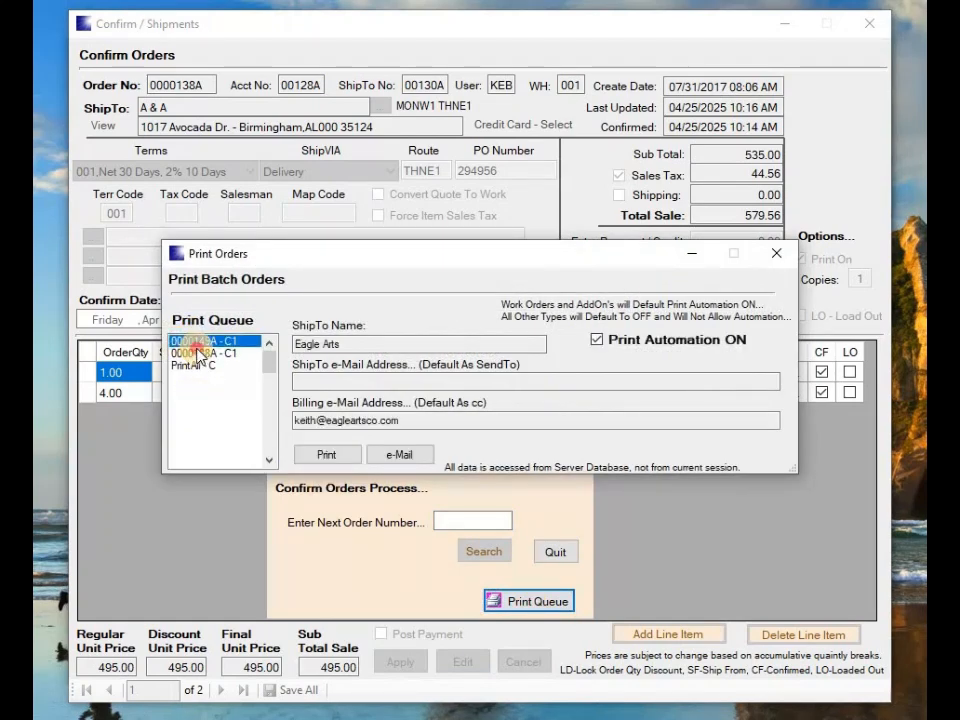
left_click(184, 353)
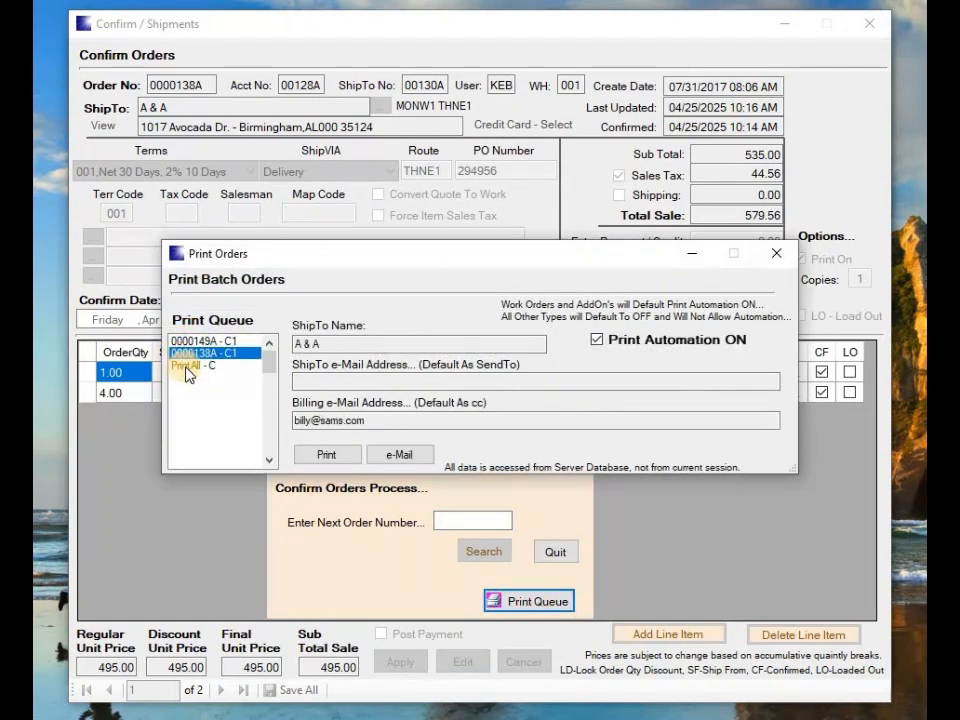
left_click(188, 366)
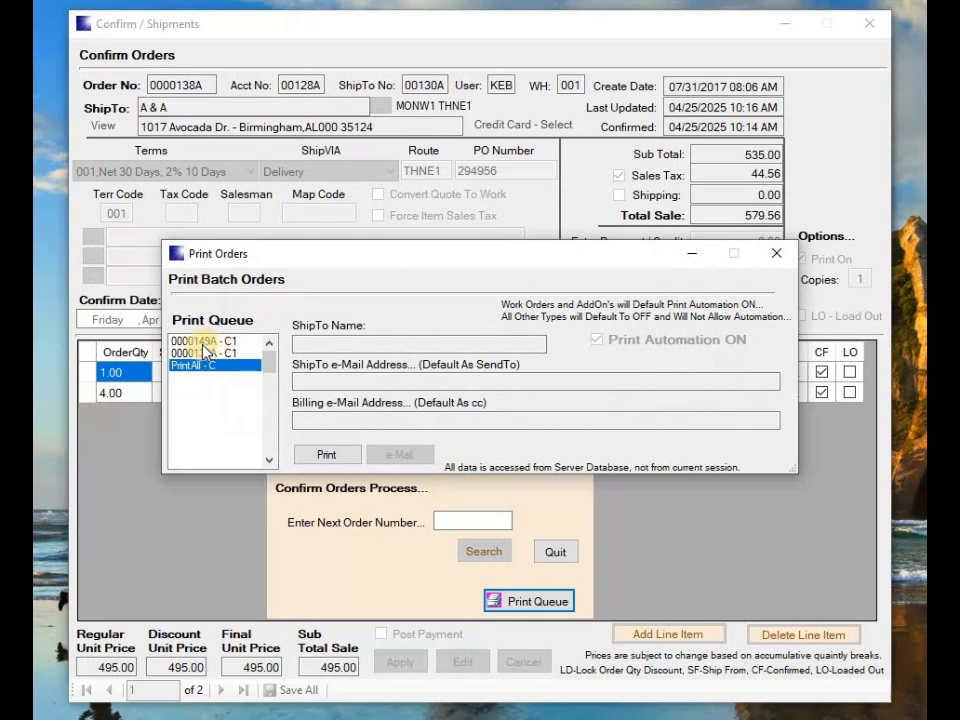
Turn Print Automation off, generate the PrintAll batch report of confirmed orders and review it through page 2.
left_click(208, 342)
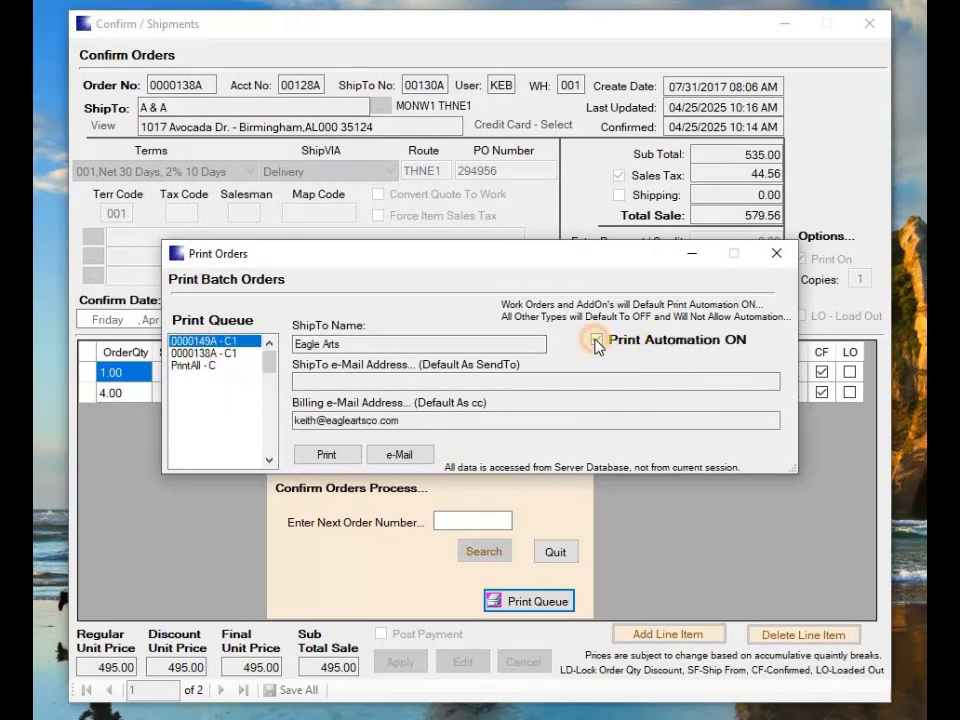
left_click(200, 366)
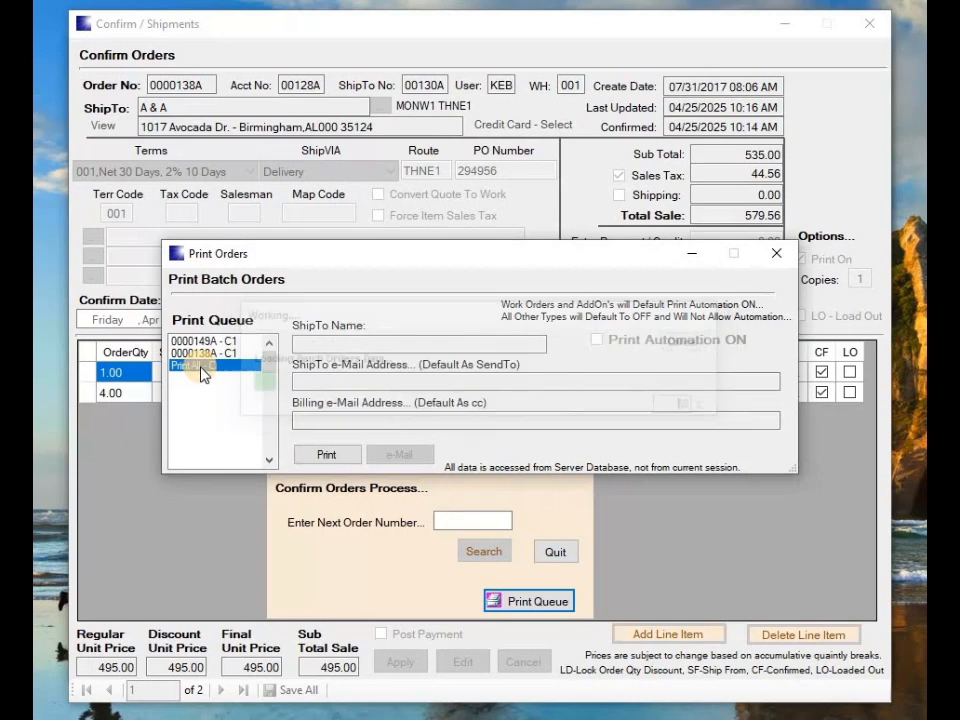
left_click(327, 456)
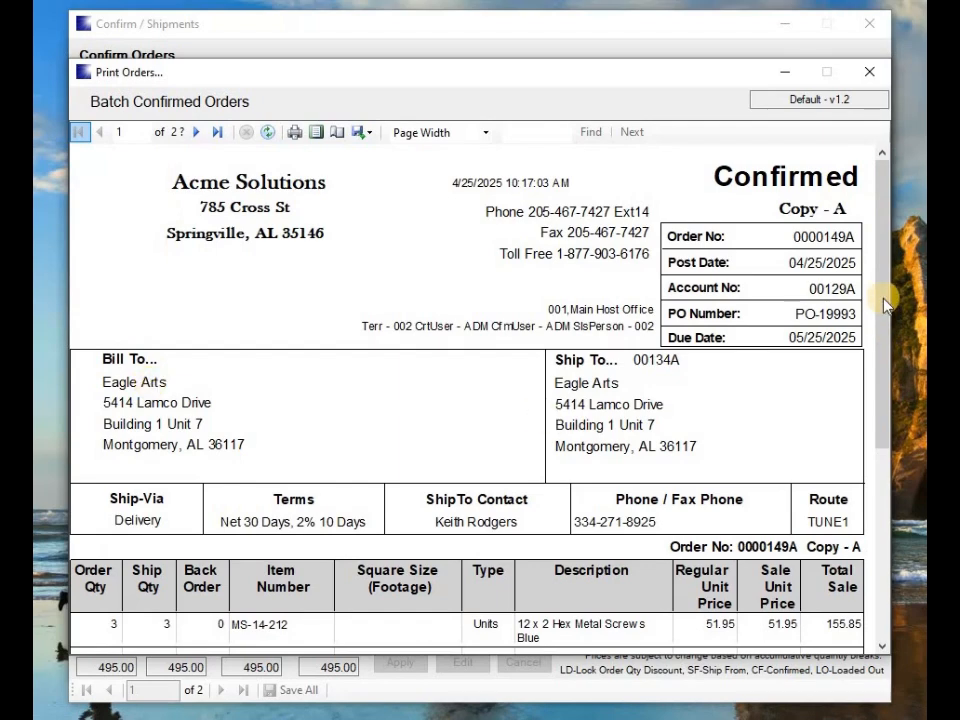
left_click_drag(884, 294, 880, 503)
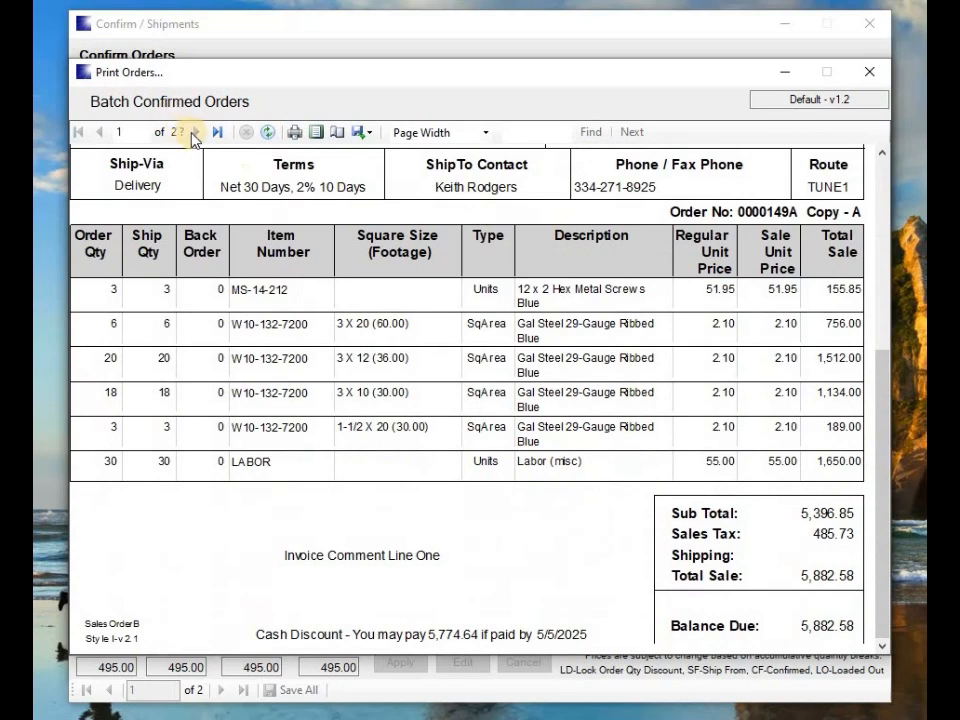
left_click(196, 132)
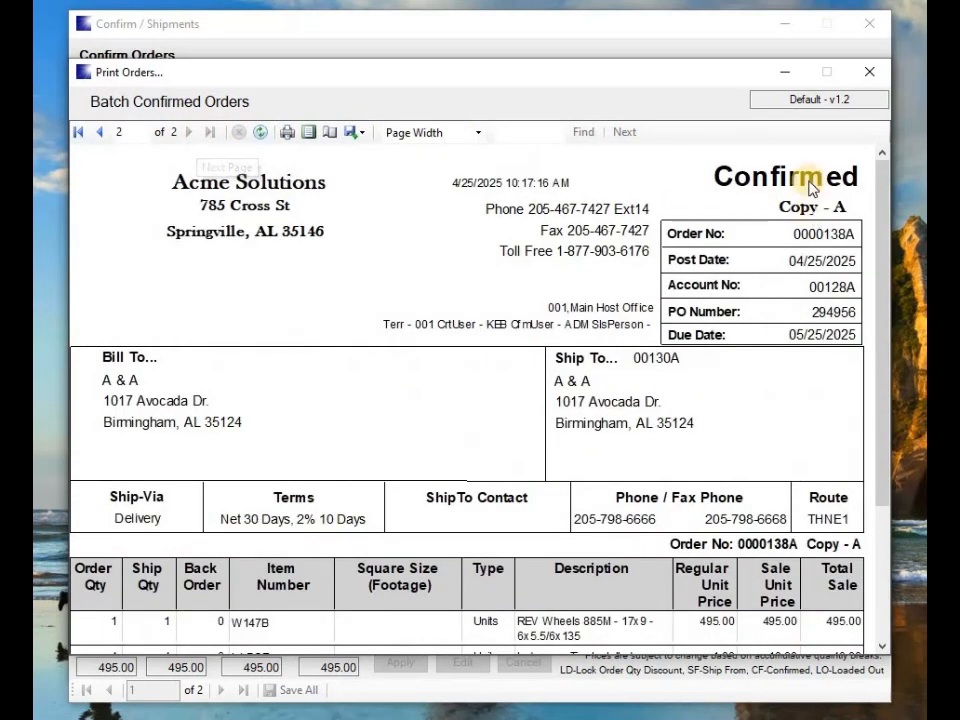
Review the A & A order on page 2 of the batch report, from the header down to the totals.
left_click_drag(885, 265, 884, 397)
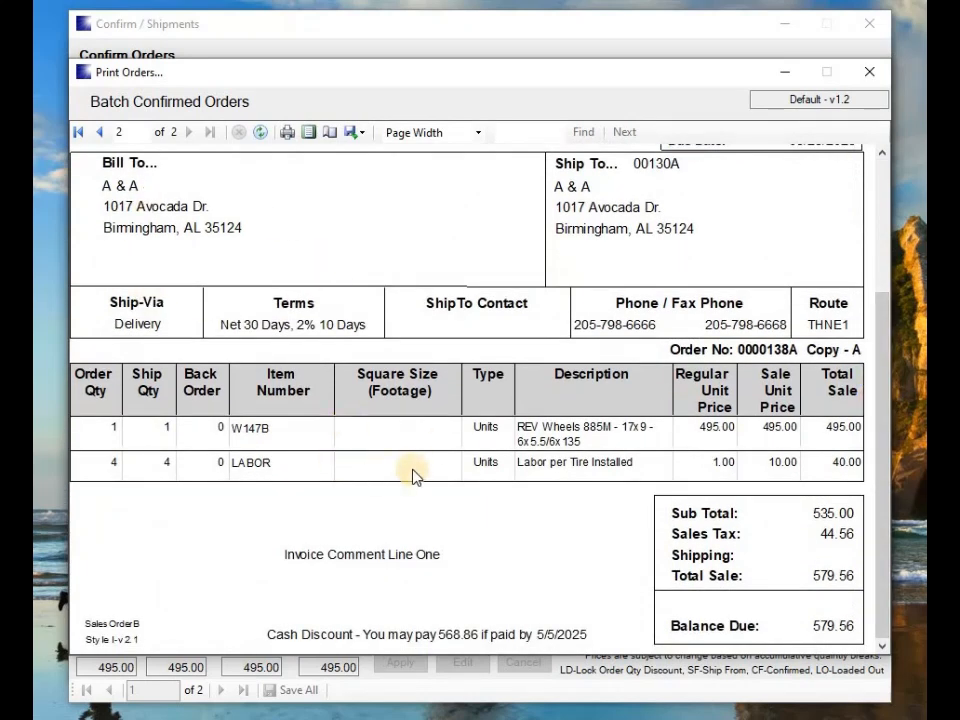
left_click_drag(887, 312, 888, 129)
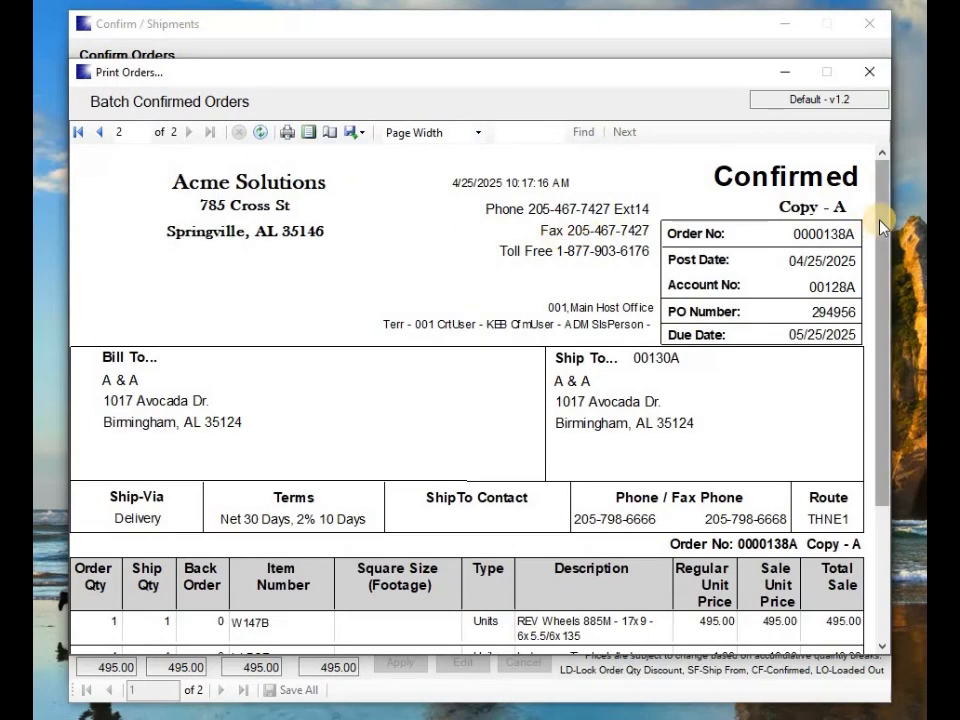
scroll(874, 360, "down", 3)
scroll(876, 204, "up", 3)
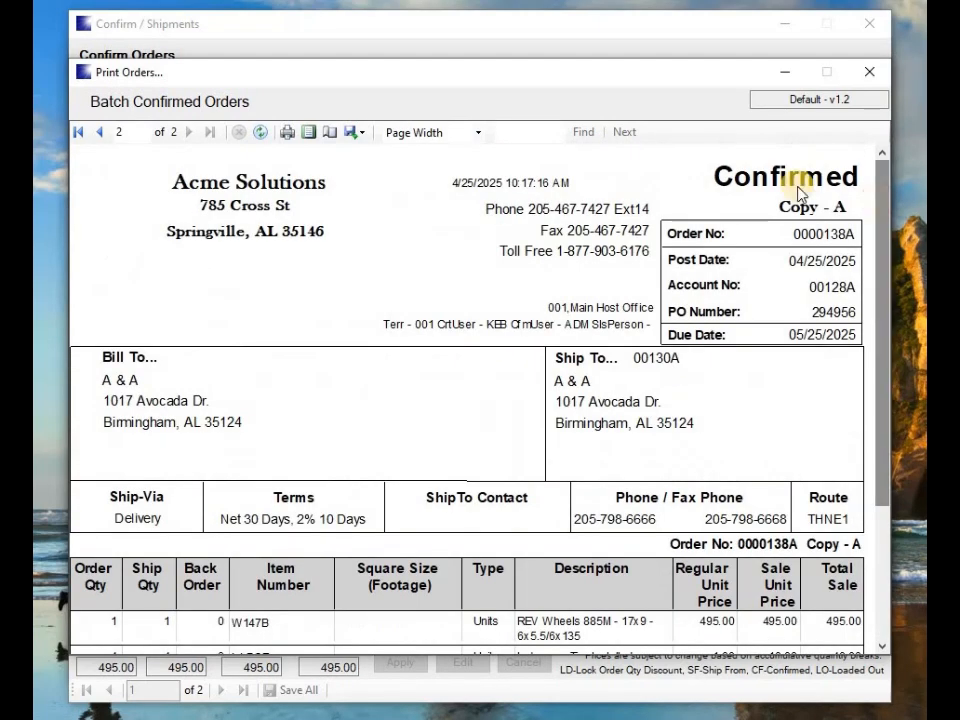
Go back to page 1 of the batch report and review the Eagle Arts order's header, line items and totals.
left_click(104, 138)
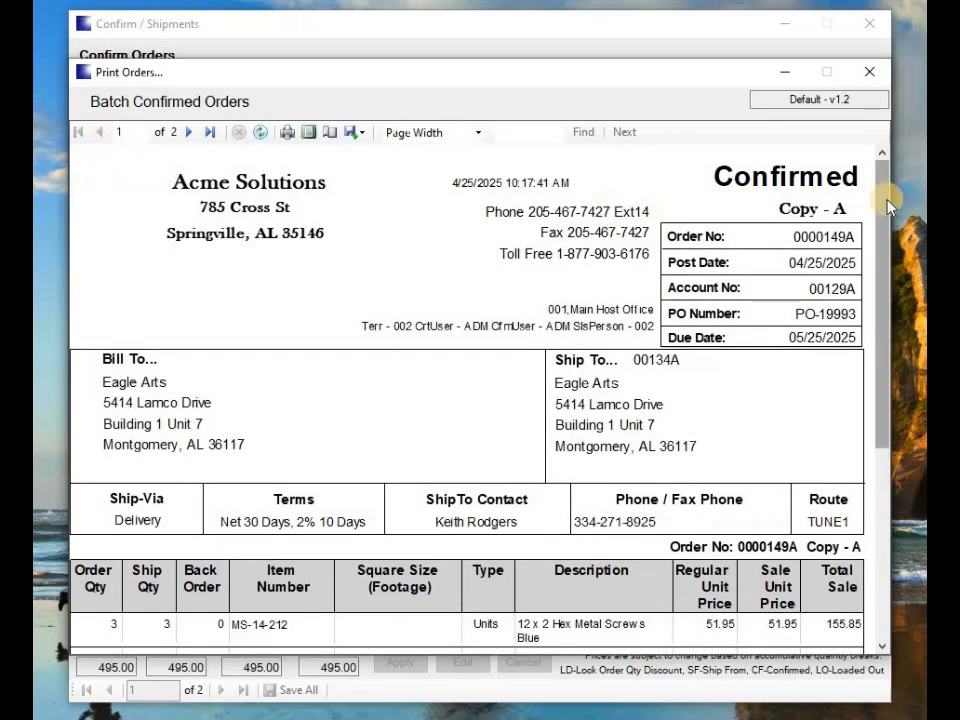
left_click_drag(878, 199, 878, 420)
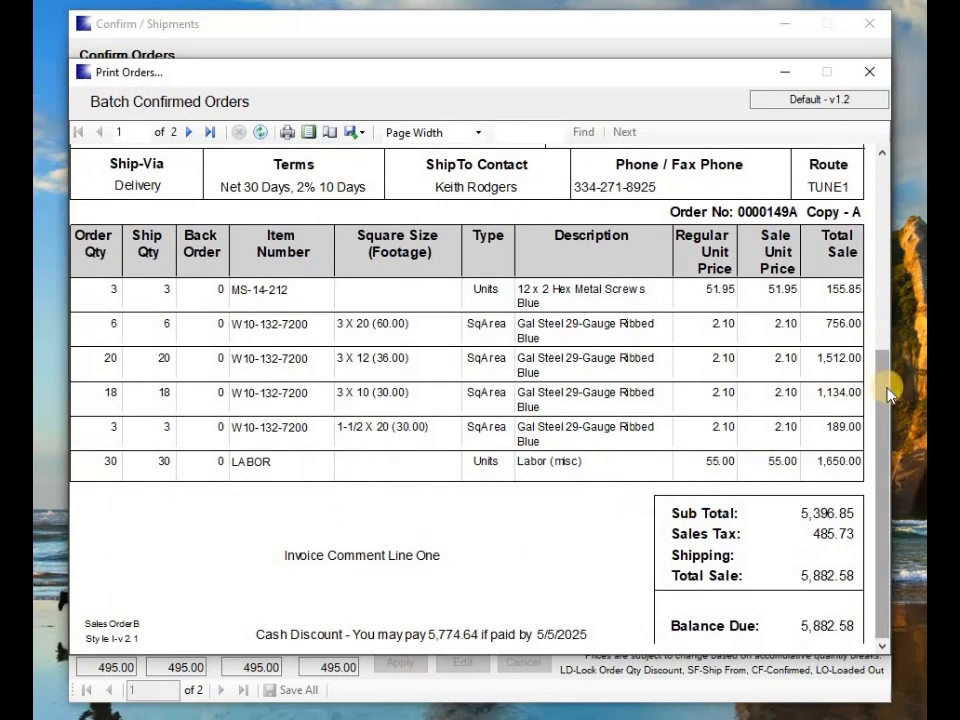
left_click_drag(893, 276, 892, 148)
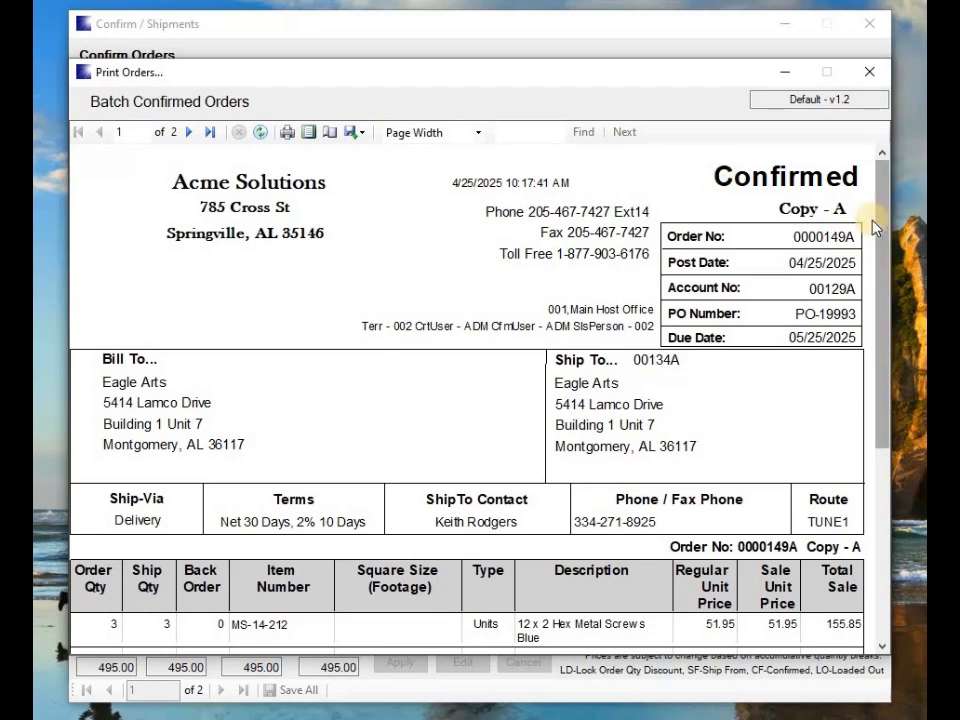
scroll(884, 398, "down", 3)
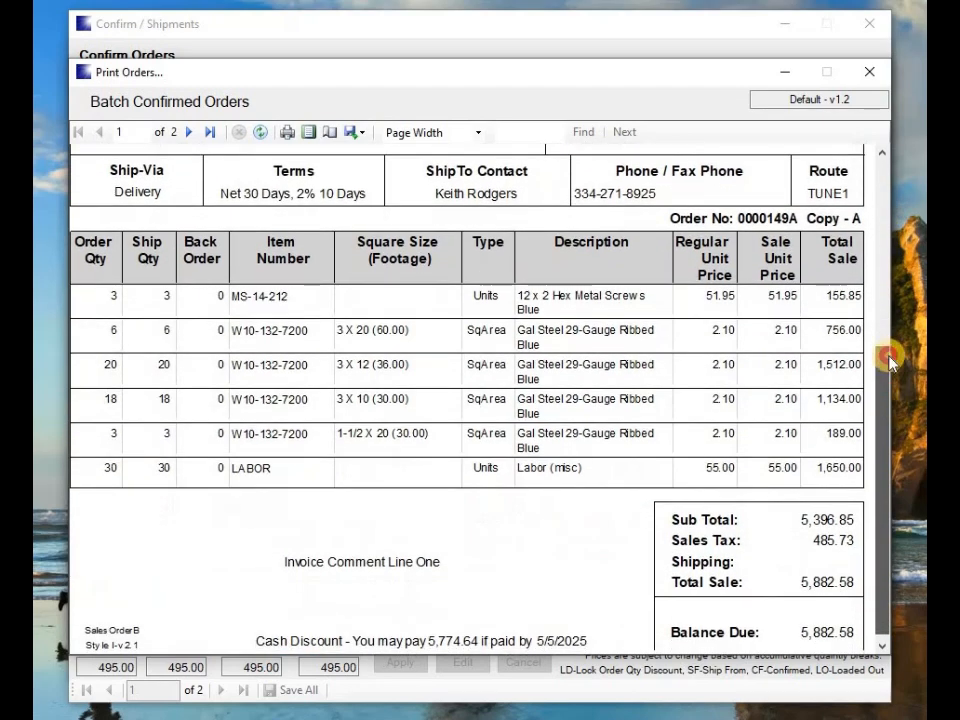
scroll(885, 200, "up", 3)
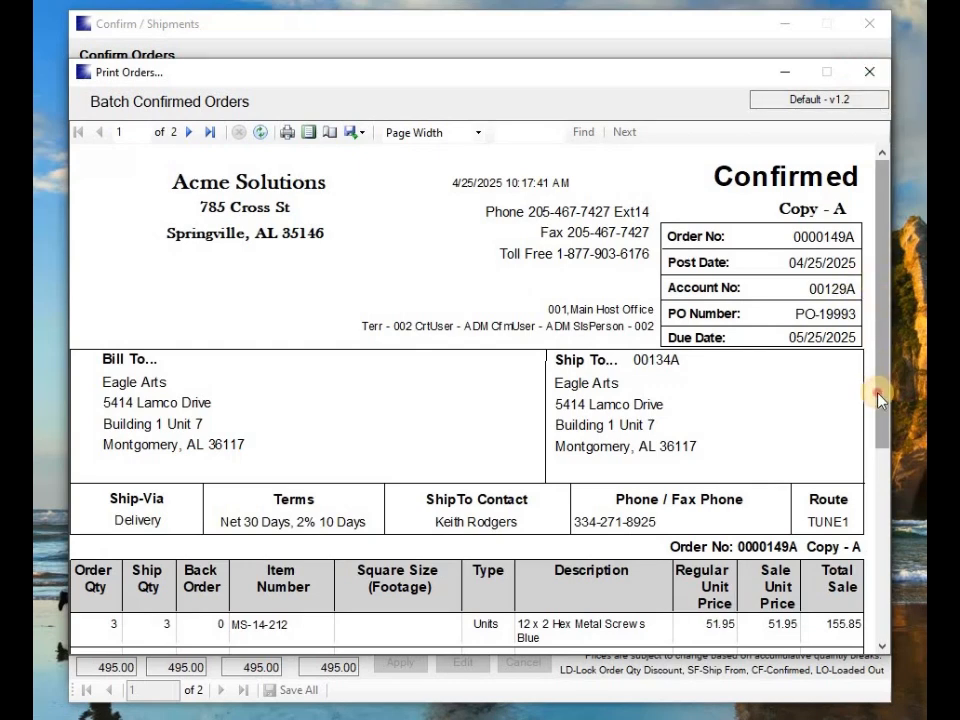
scroll(870, 400, "down", 5)
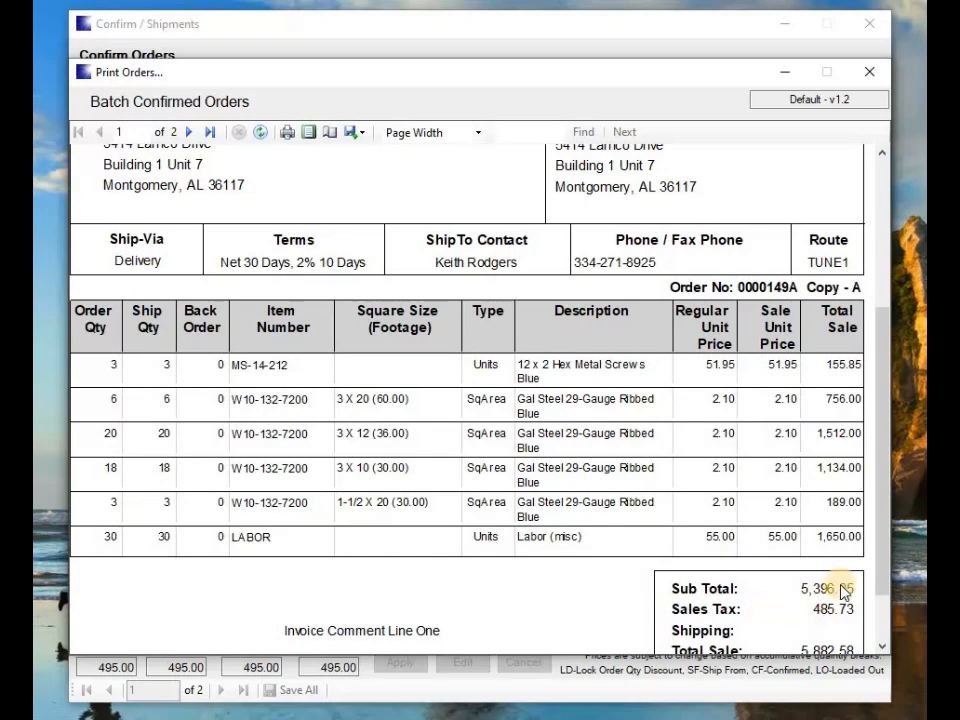
scroll(880, 445, "down", 2)
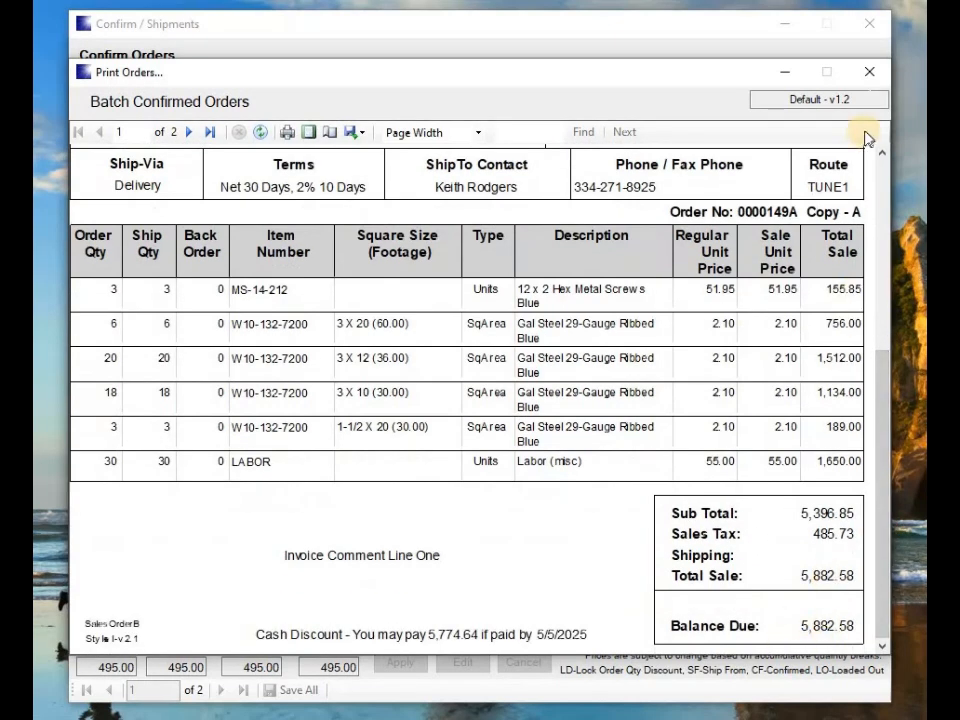
Close the batch report and the print queue, agree to empty the queue, and quit Confirm Orders.
left_click(870, 73)
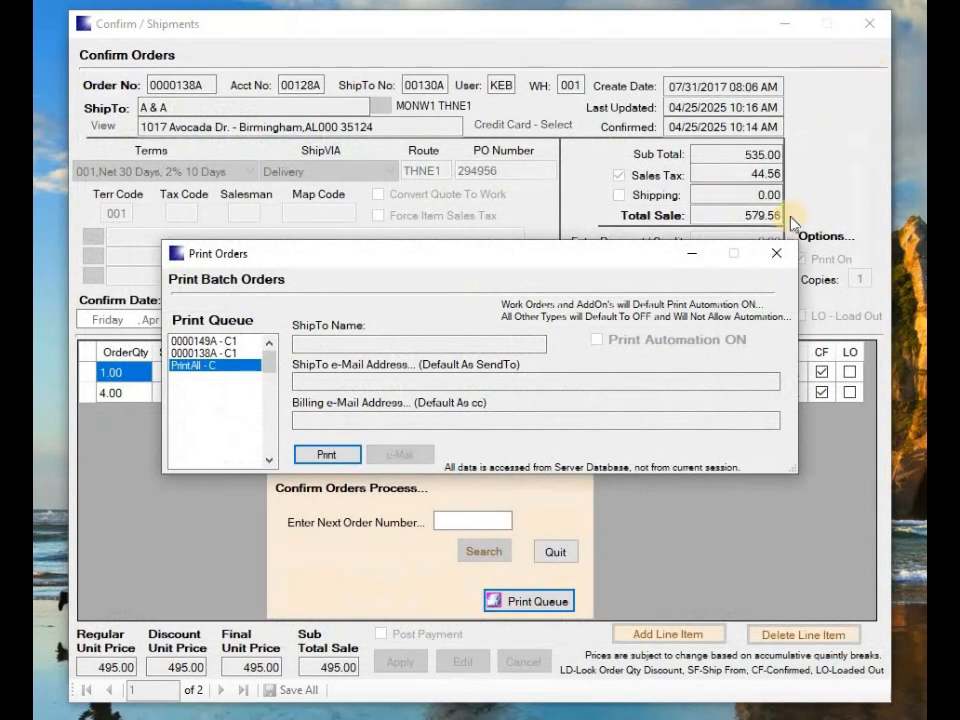
left_click(776, 250)
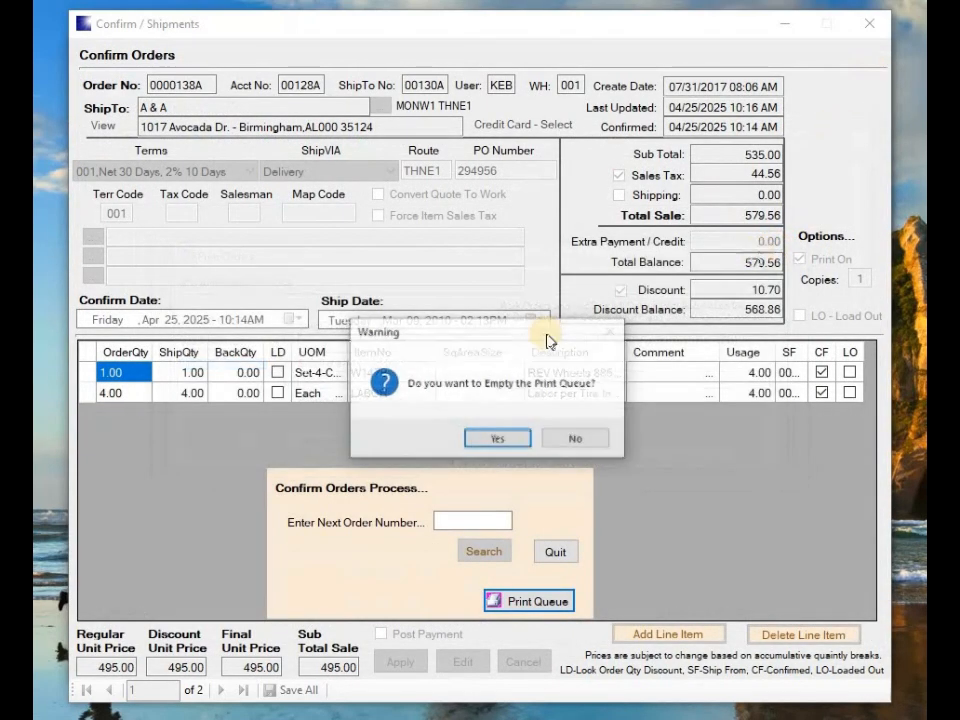
left_click(480, 442)
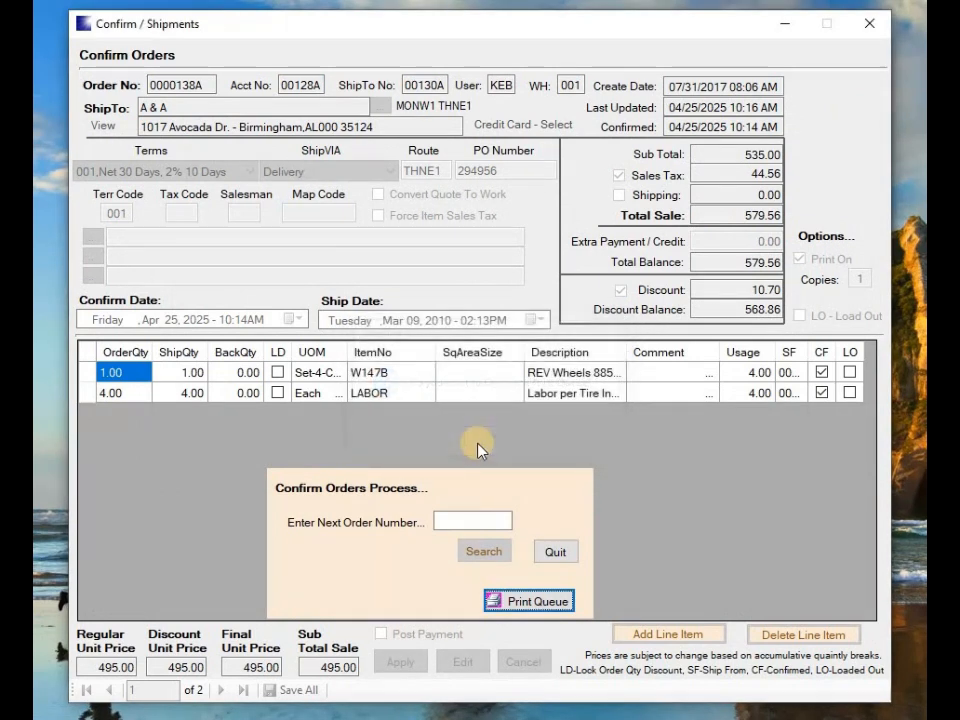
left_click(556, 553)
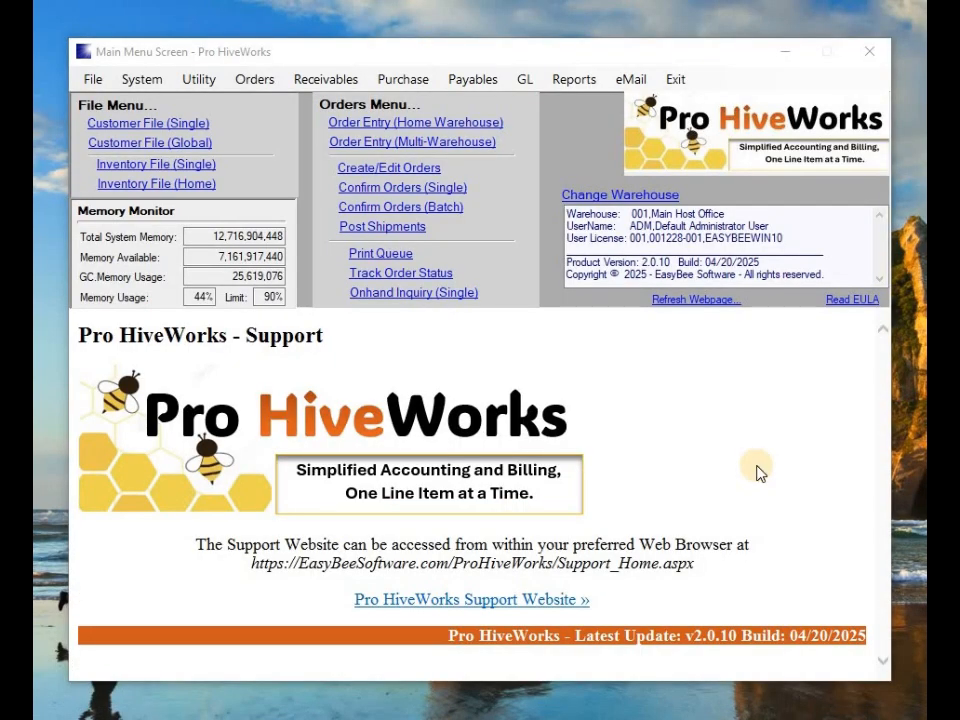
Open Post Shipments and load the Eagle Arts order by its order number.
left_click(365, 228)
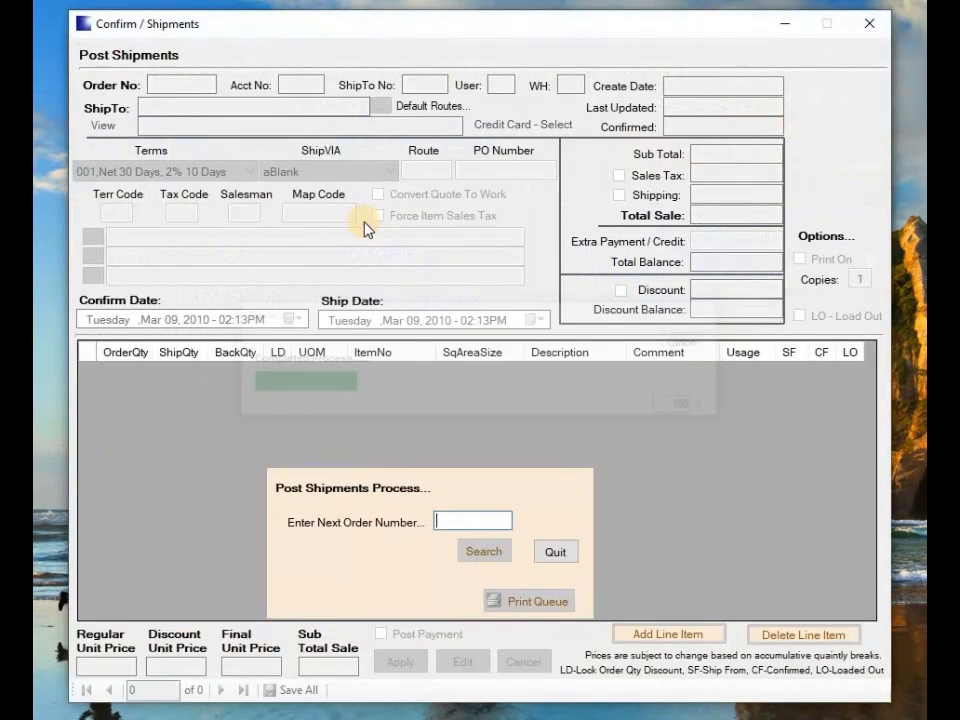
type("149A")
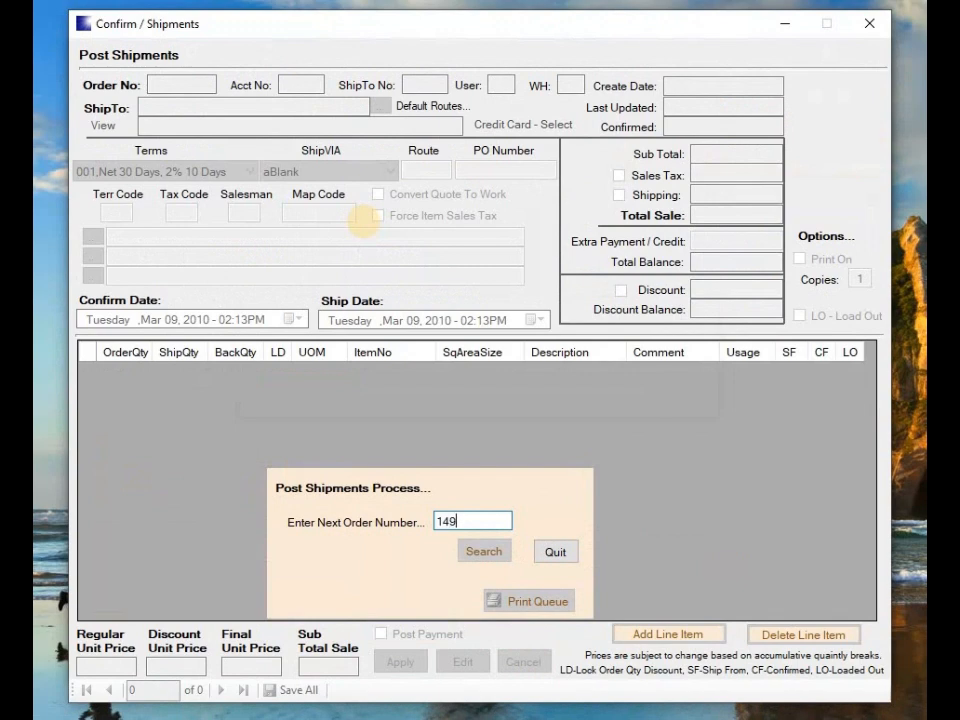
key("Tab")
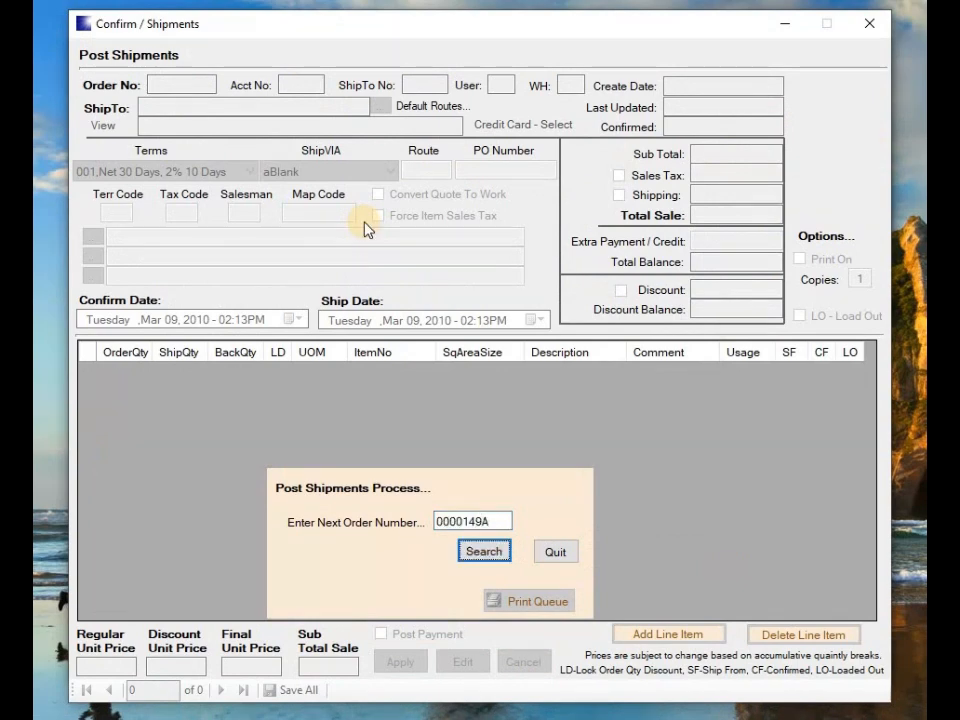
key("Return")
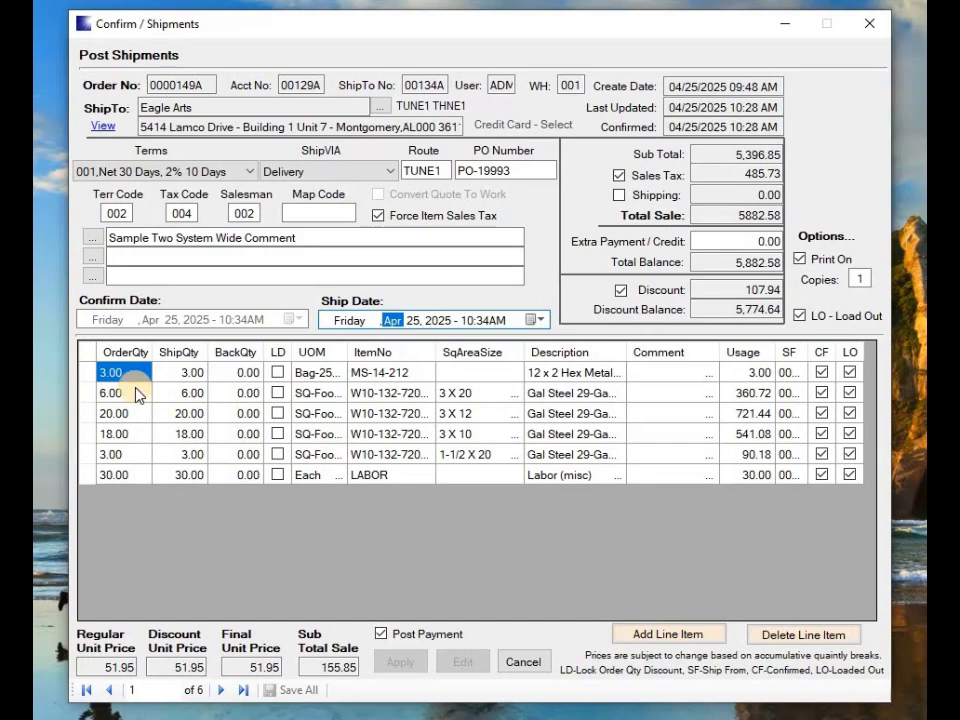
View the entry details of the 3 X 20 Gal Steel 29-Gauge line item and leave without changes.
left_click(88, 399)
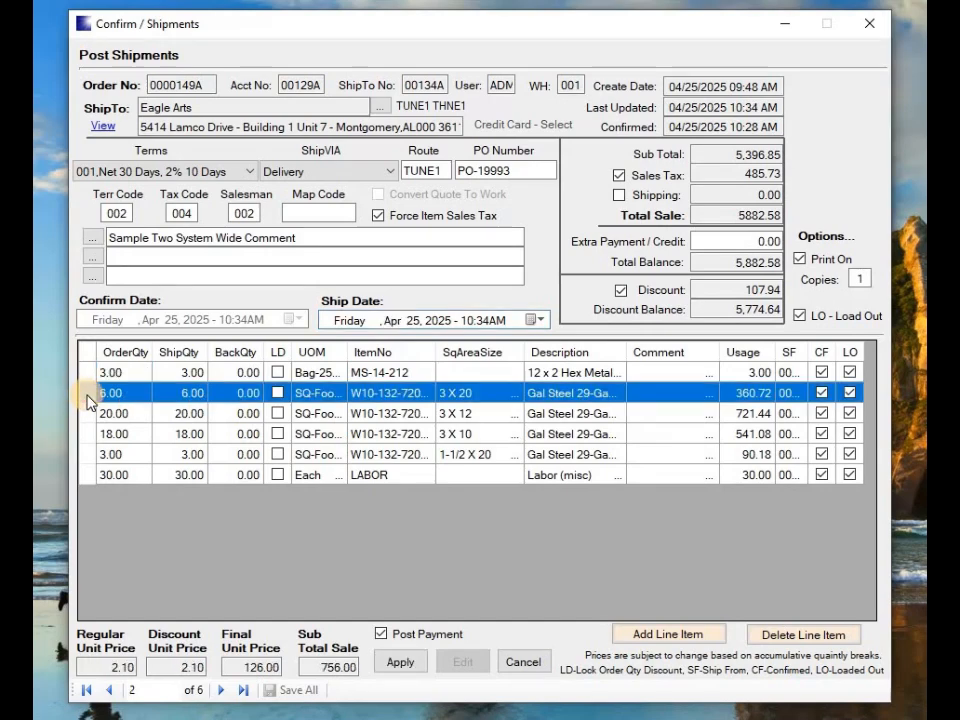
double_click(88, 399)
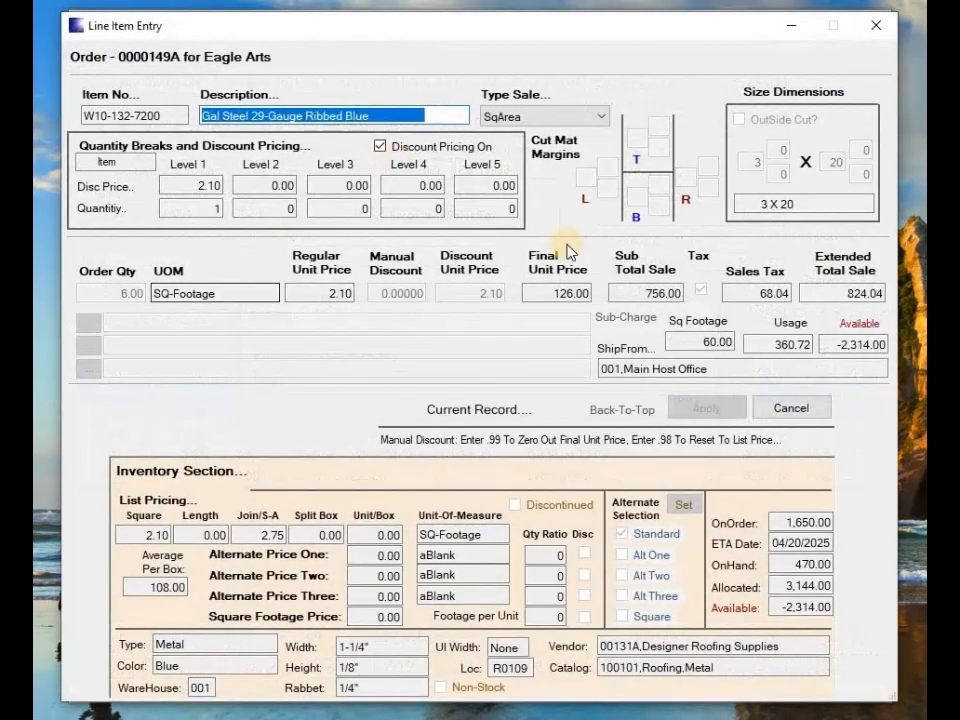
left_click(790, 412)
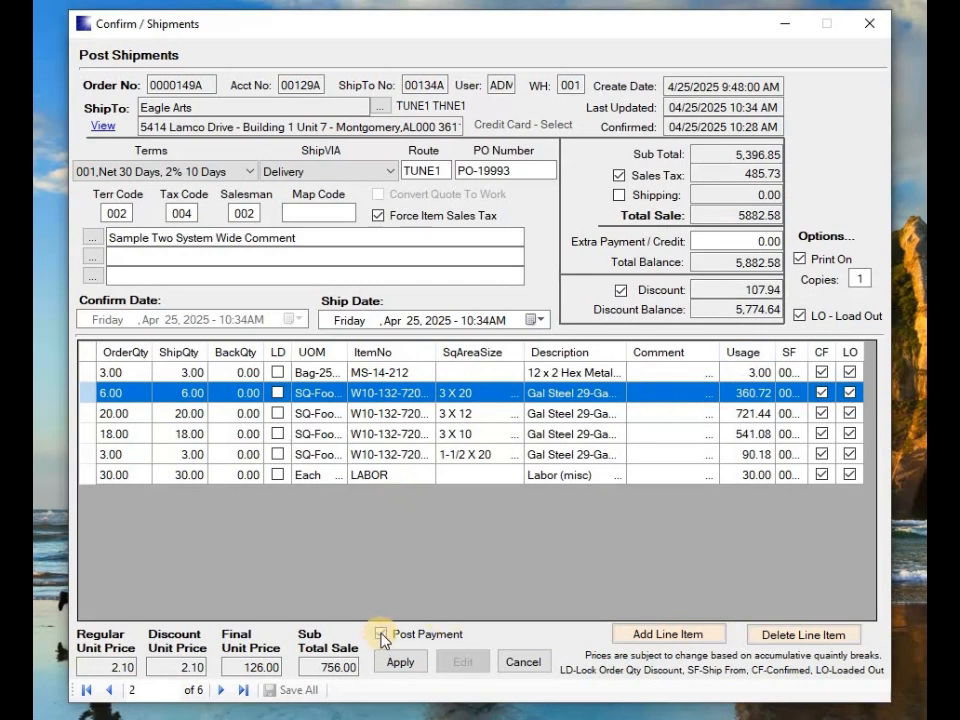
Apply the Eagle Arts shipment with Post Payment enabled and save all changes, confirming the prompt to reach Payments.
left_click(399, 661)
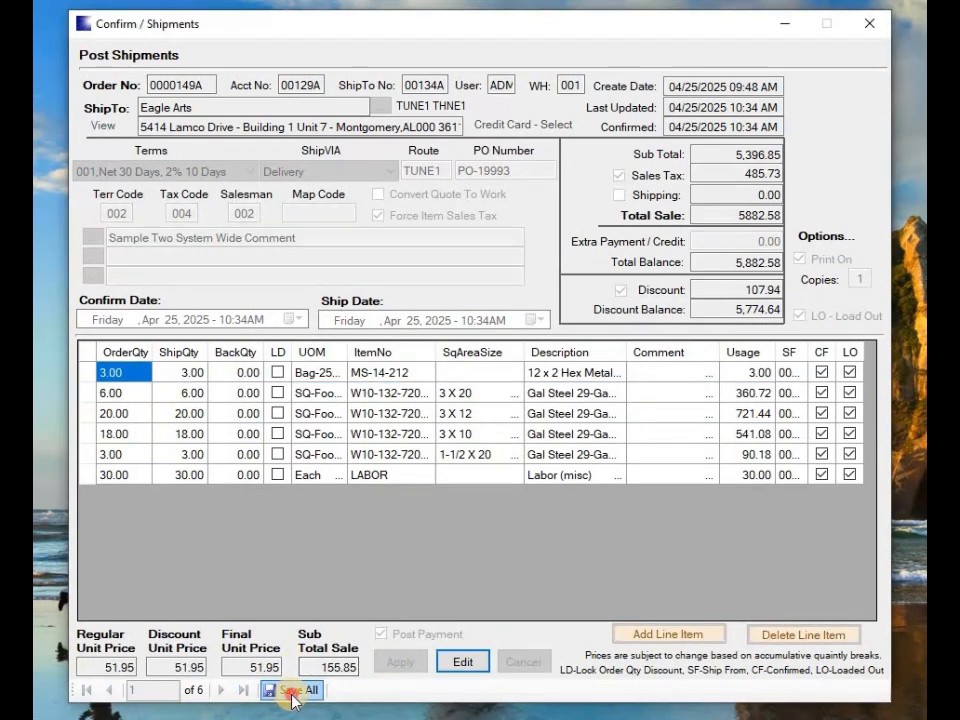
left_click(272, 690)
left_click(520, 441)
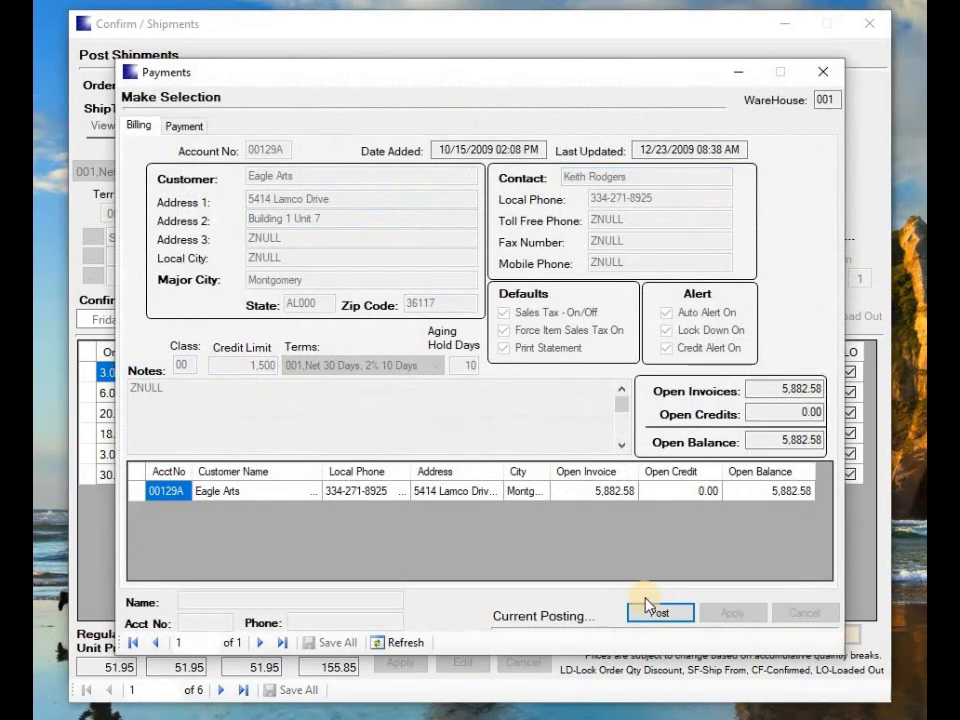
Start a payment posting for Eagle Arts with reference CK59943, amount 5,882.58, payment type 002,Check and a blank note.
left_click(657, 613)
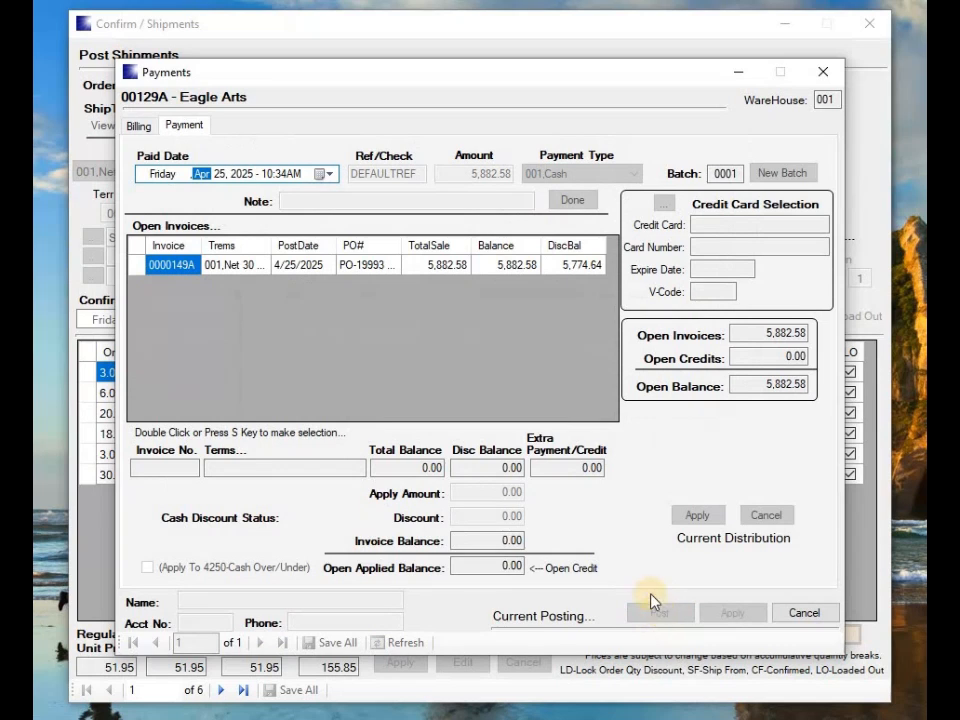
type("CK")
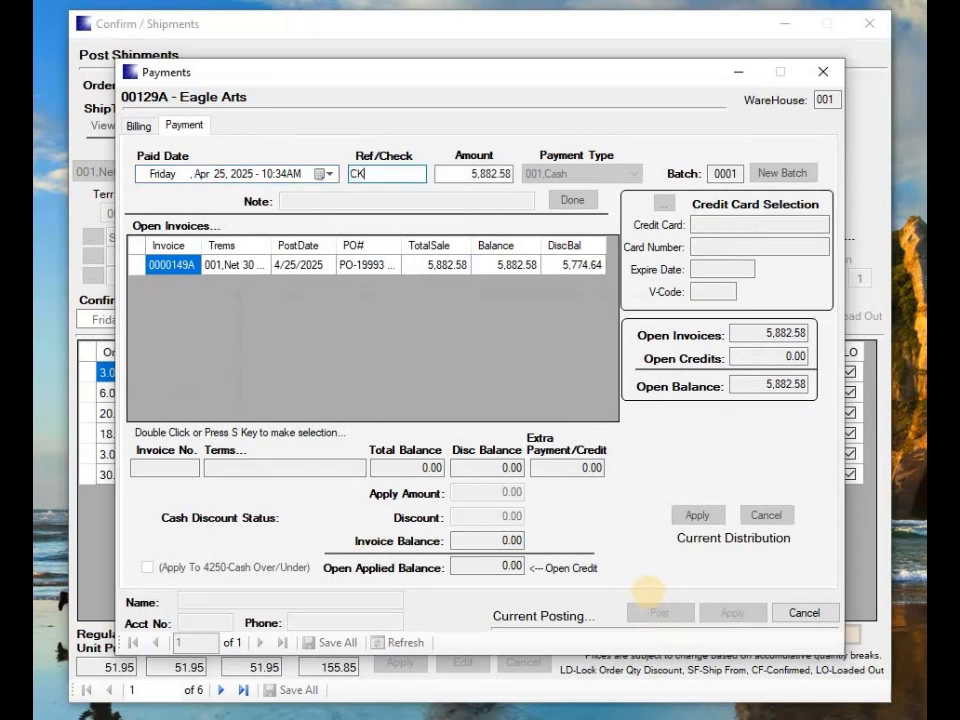
type("59943")
key("Tab")
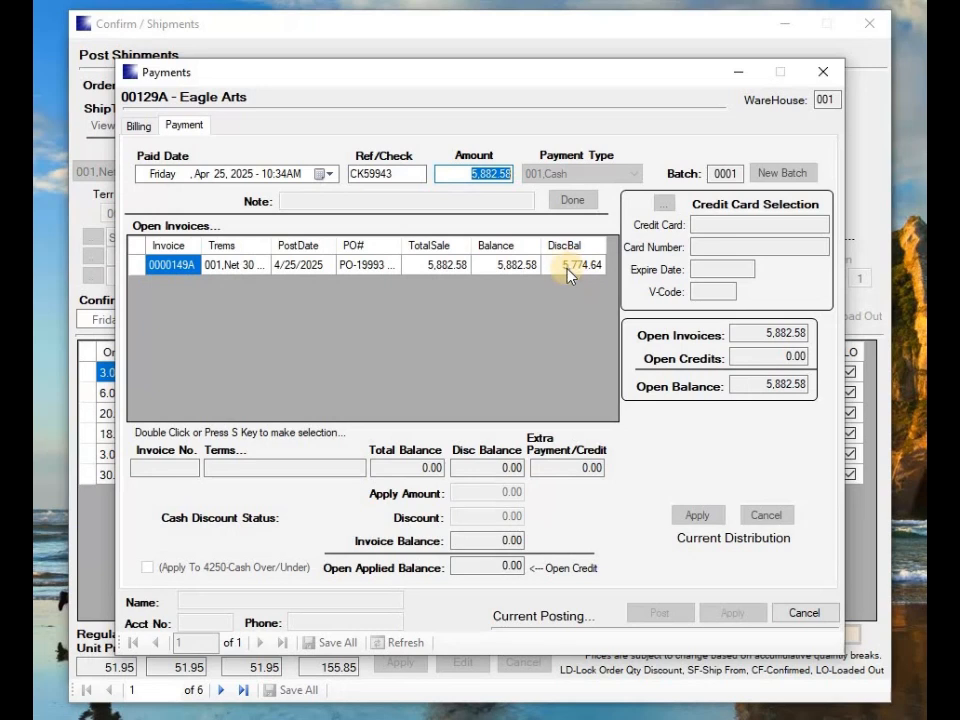
key("Return")
key("Down")
key("Return")
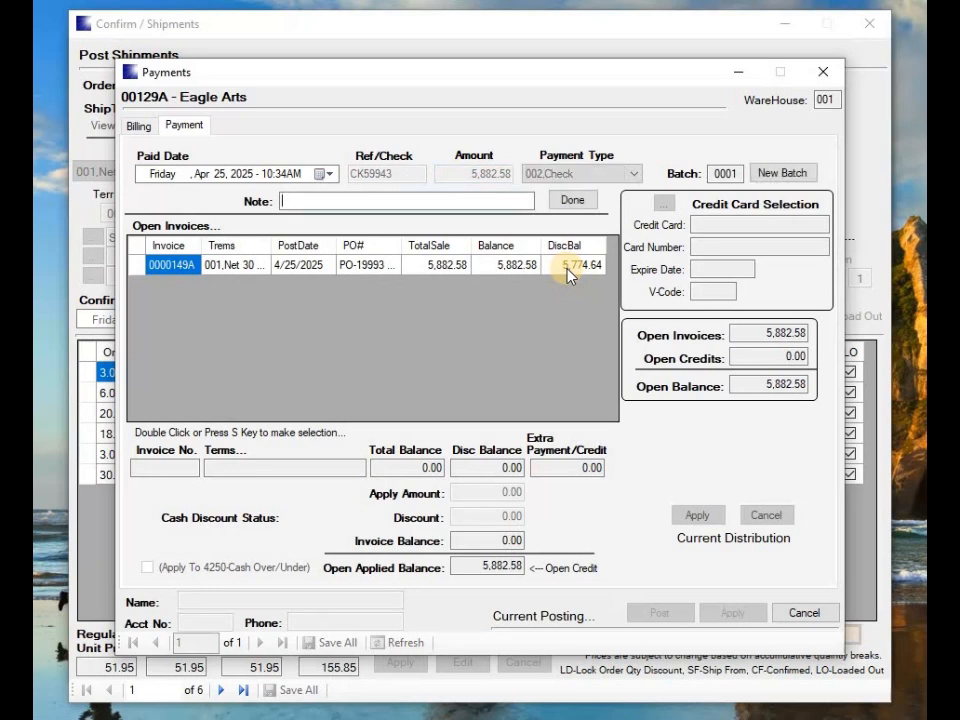
key("Return")
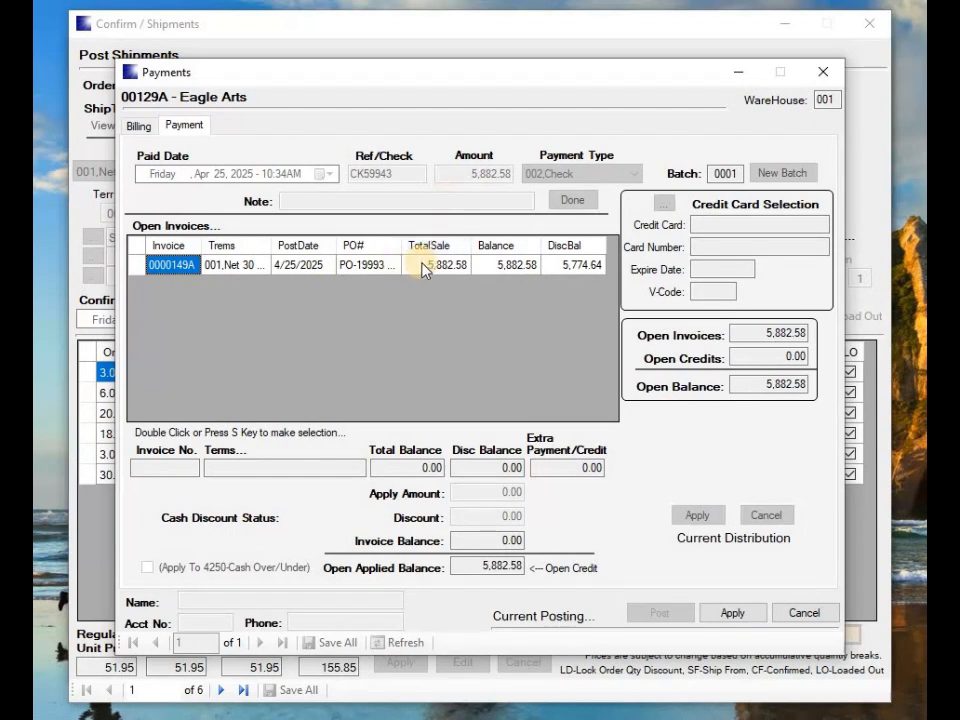
Try distributing 5,882.58 to the open Eagle Arts invoice with a 0.00 discount and cancel the distribution.
double_click(138, 276)
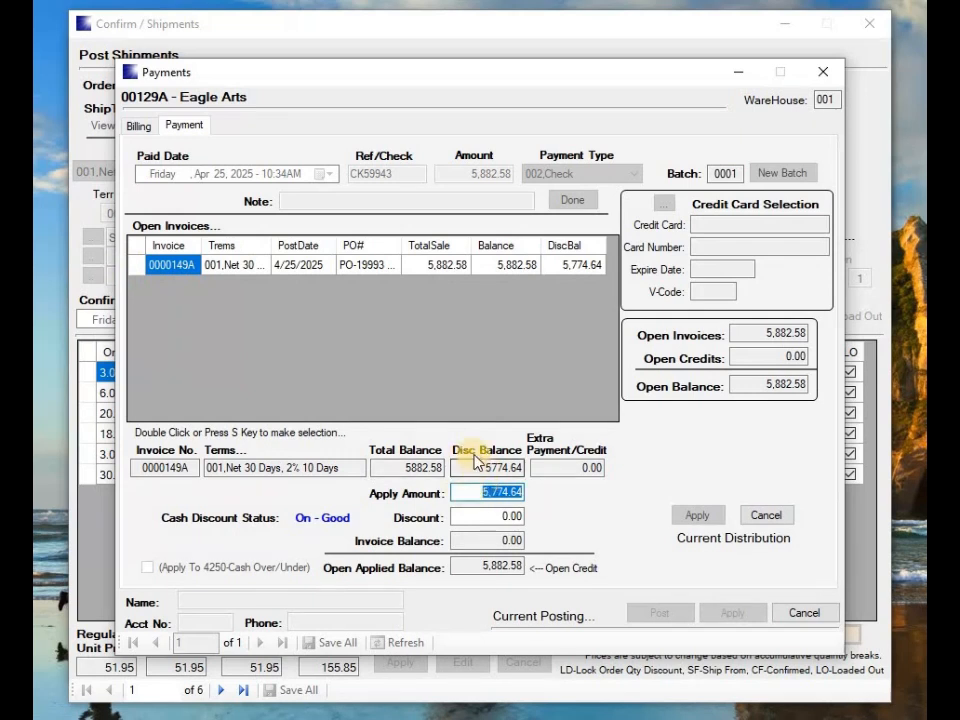
left_click(482, 493)
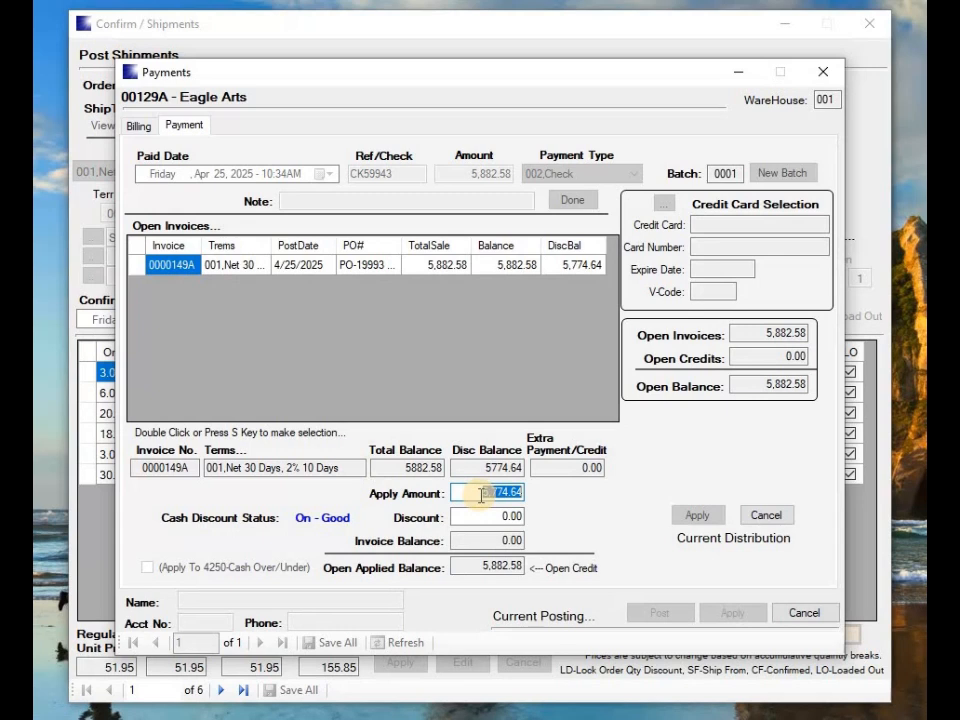
key("BackSpace")
type("5882.58")
key("Tab")
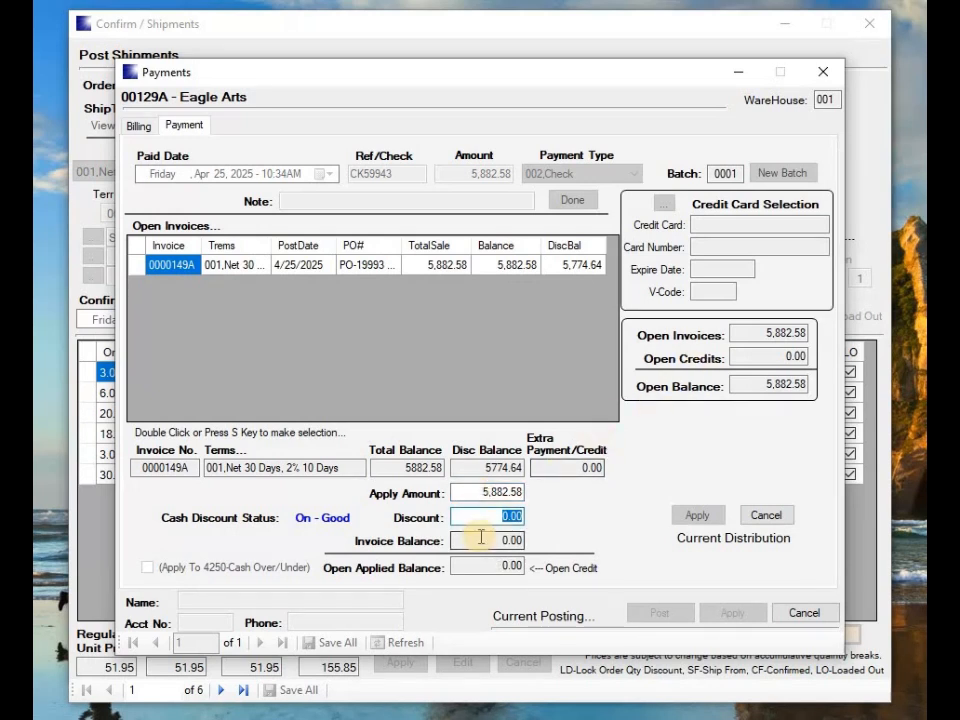
key("Tab")
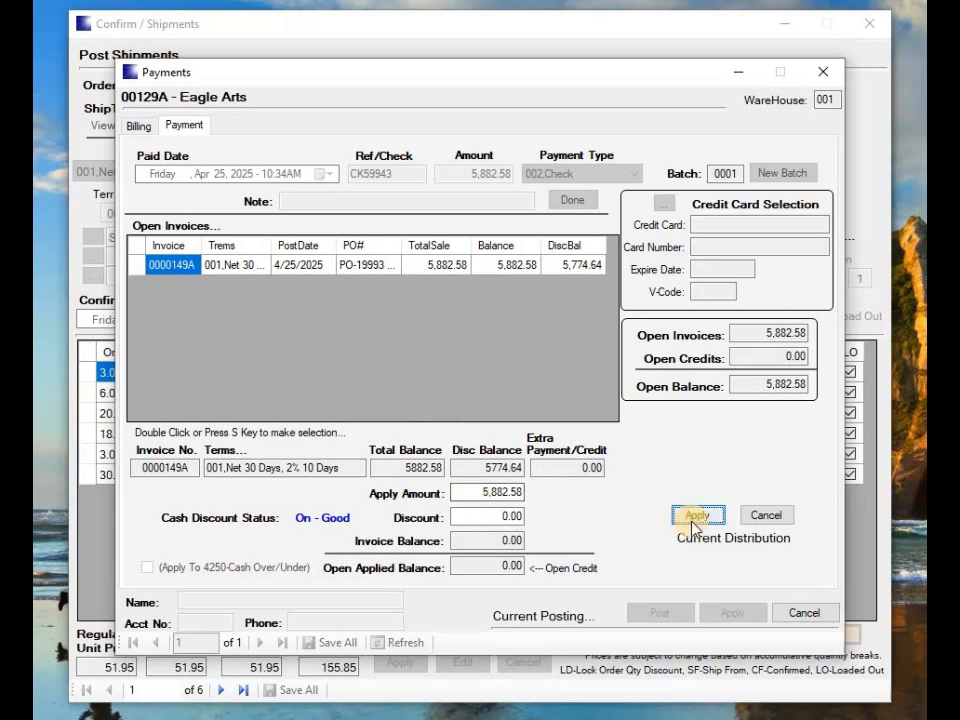
left_click(140, 266)
left_click(762, 516)
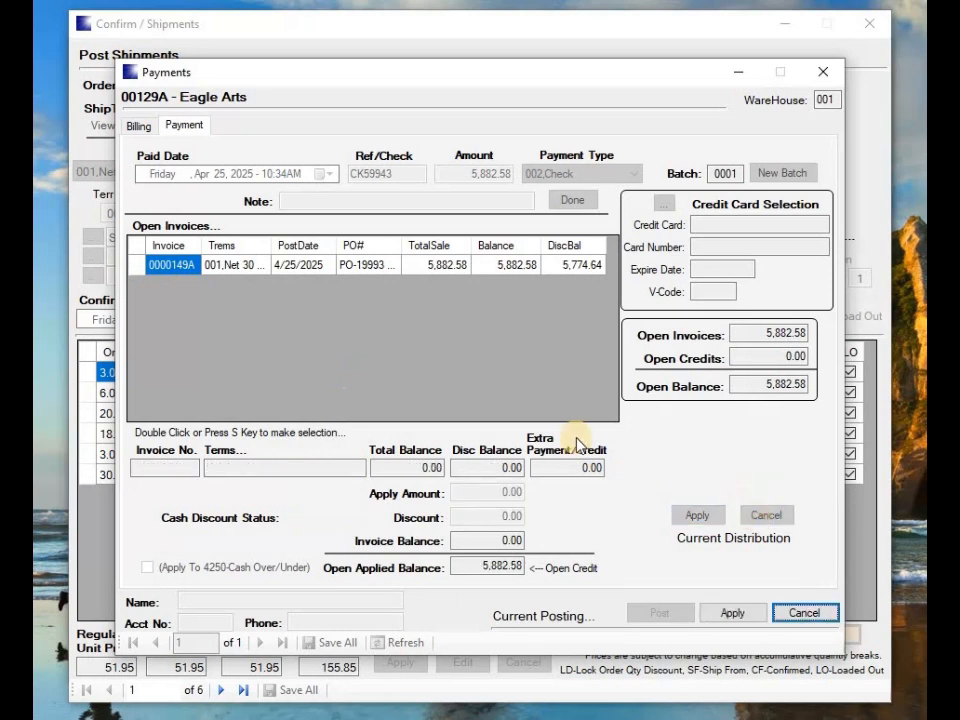
Try distributing 5,774.64 to the open Eagle Arts invoice with the 107.94 cash discount accepted, and cancel the distribution.
double_click(140, 266)
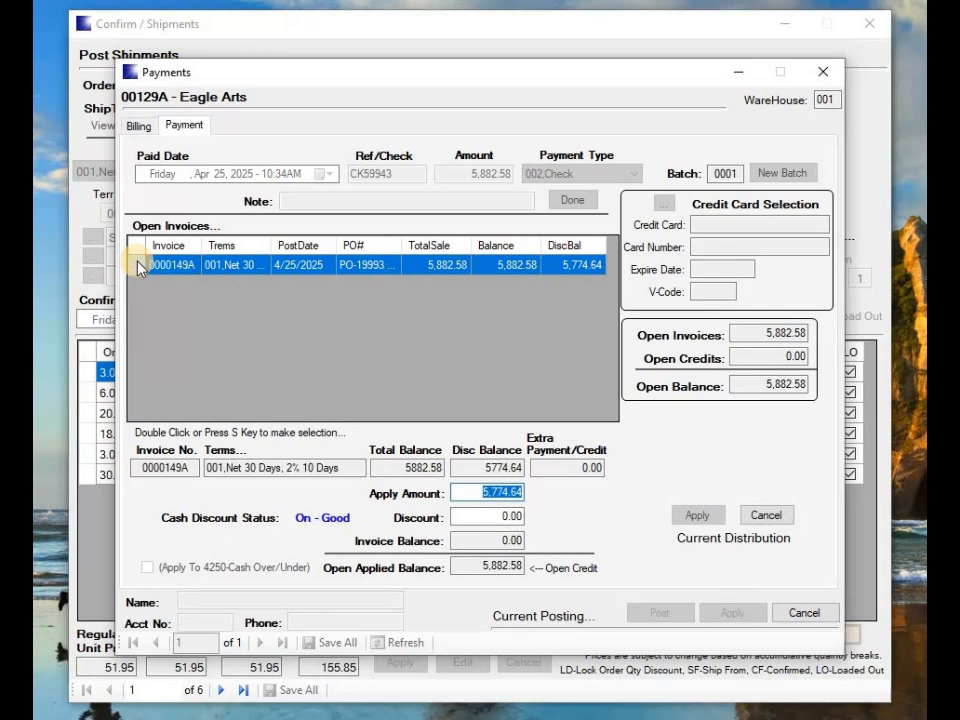
key("Tab")
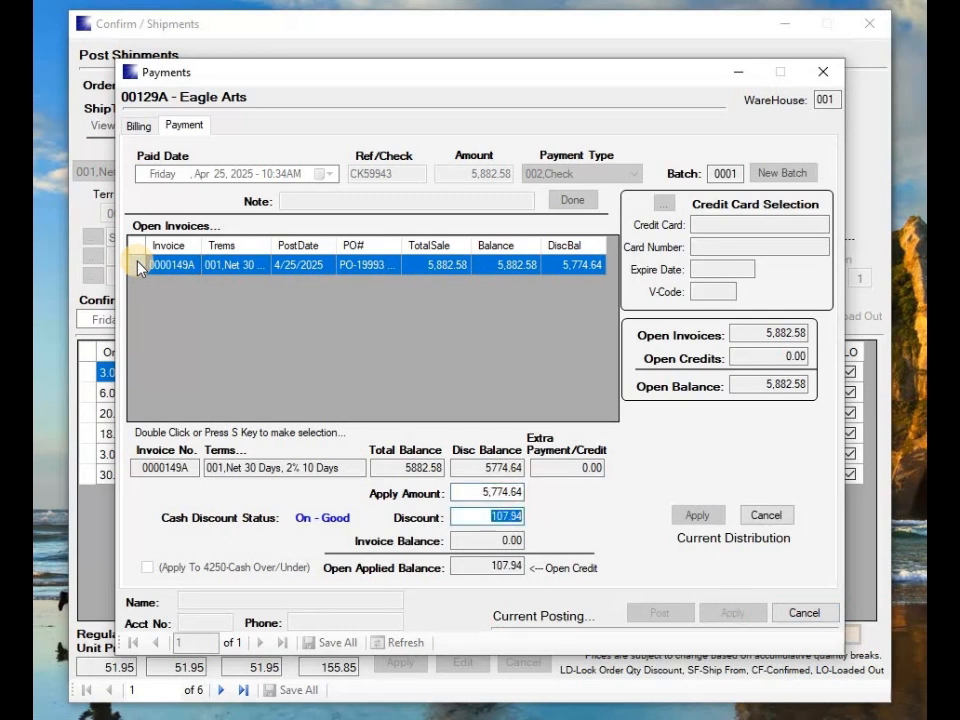
key("Tab")
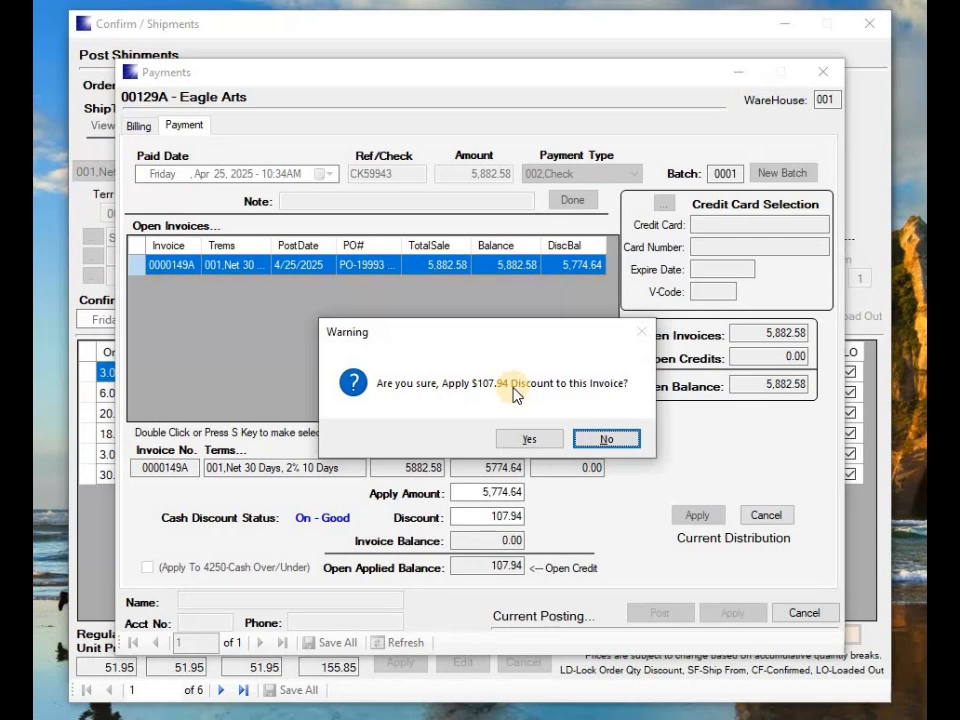
left_click(527, 442)
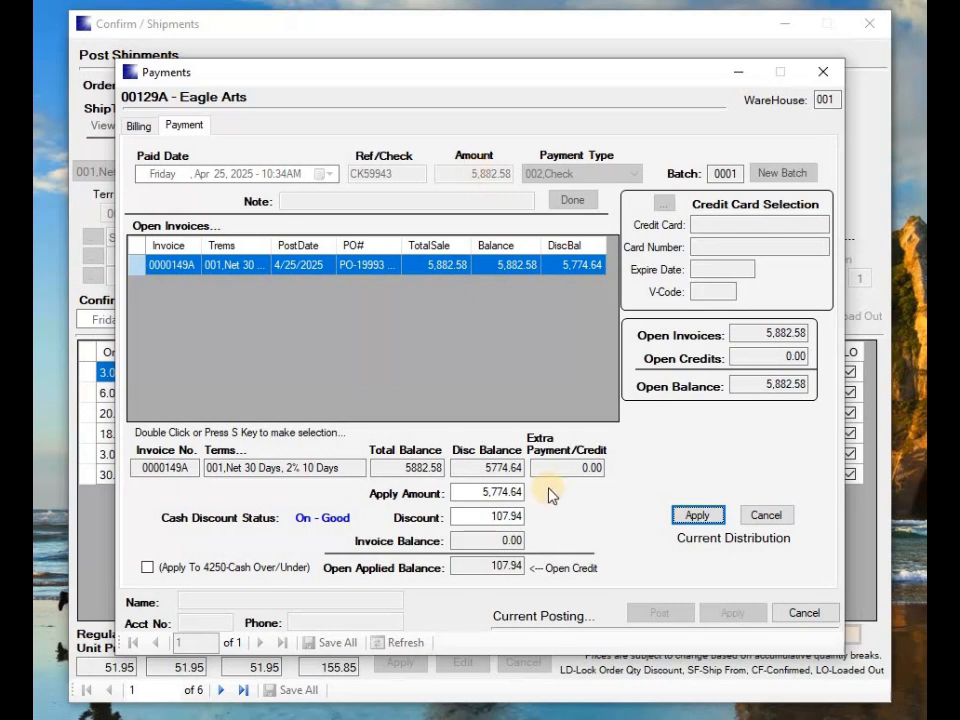
left_click(766, 516)
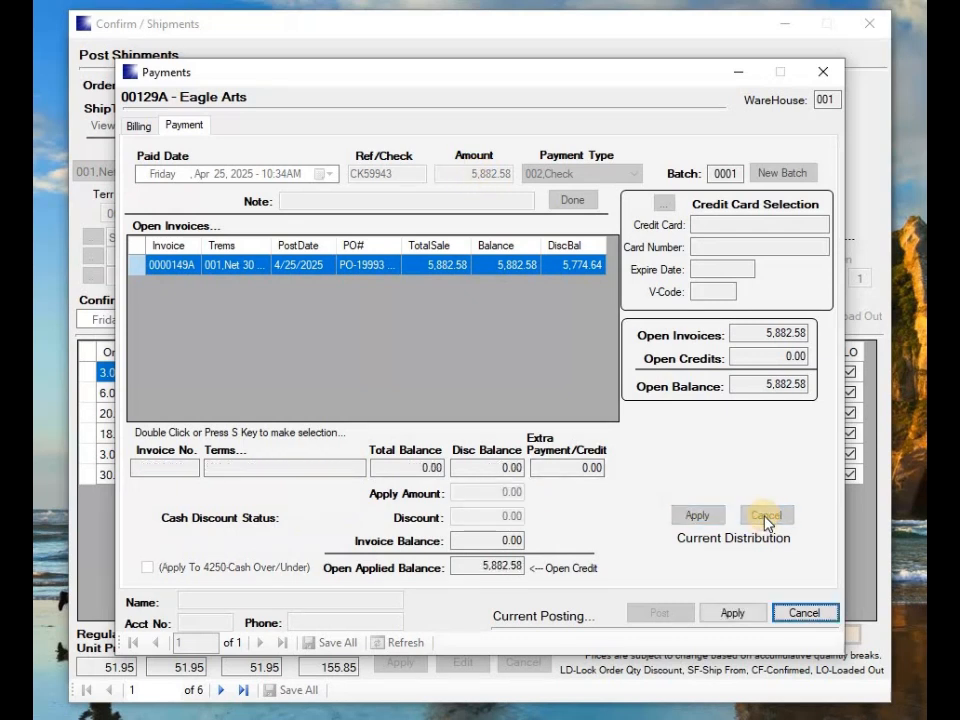
Distribute 5,882.58 to the open Eagle Arts invoice with a 0.00 discount and apply the distribution.
left_click(141, 265)
double_click(141, 265)
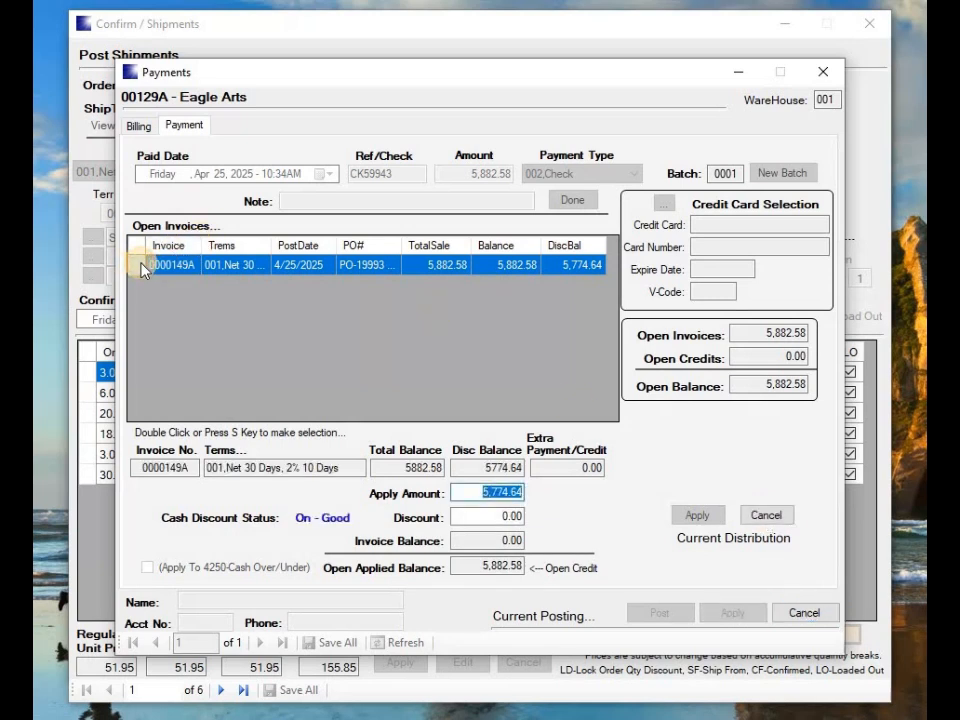
type("5882")
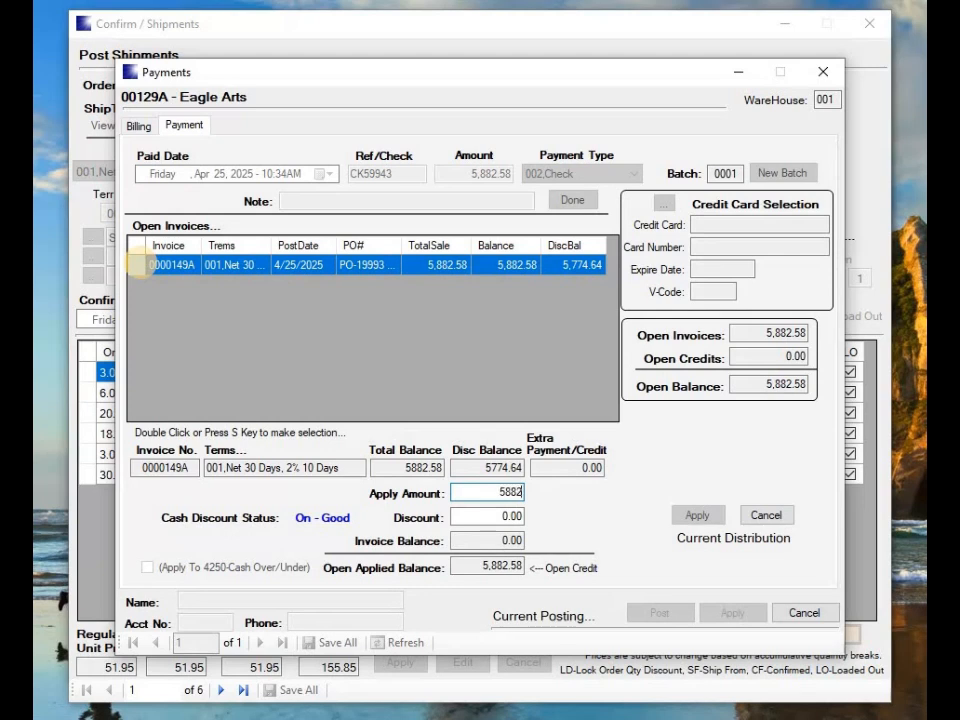
type(".58")
key("Tab")
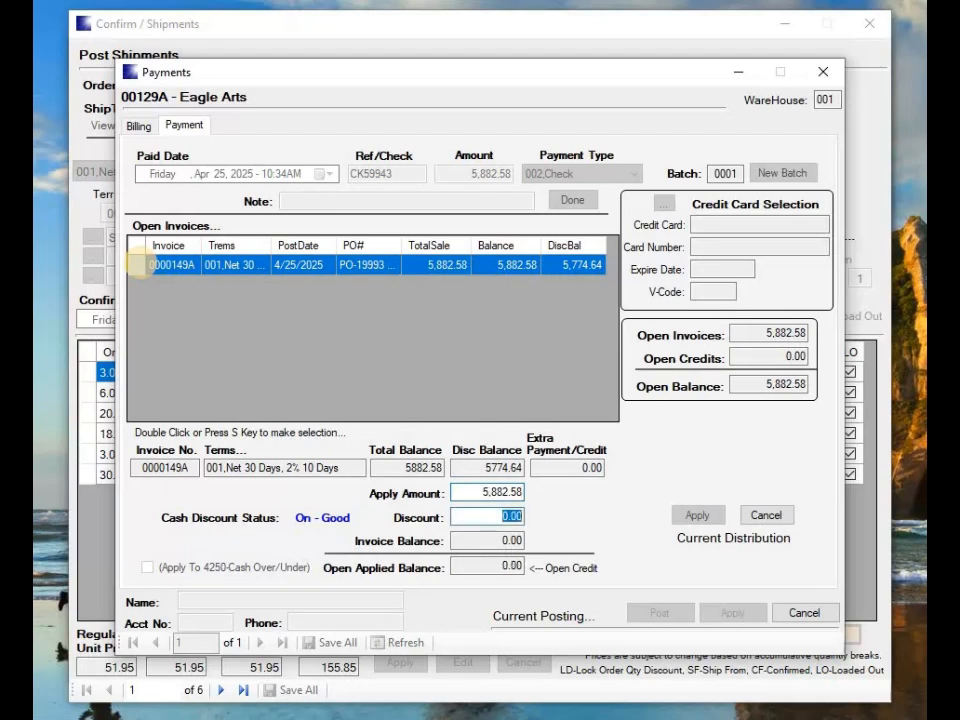
key("Tab")
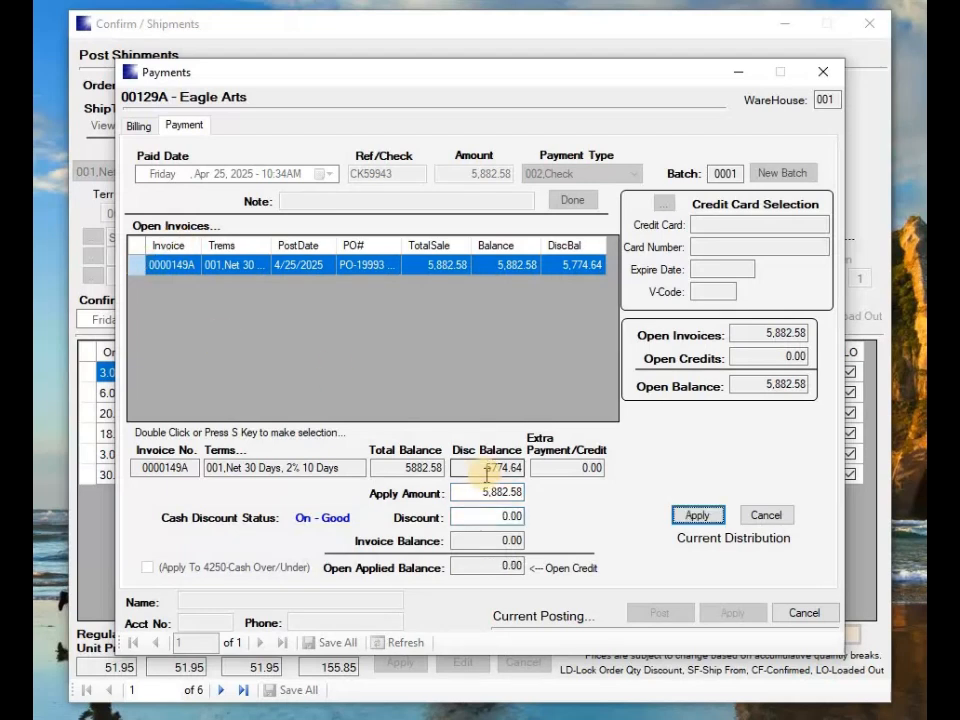
key("Return")
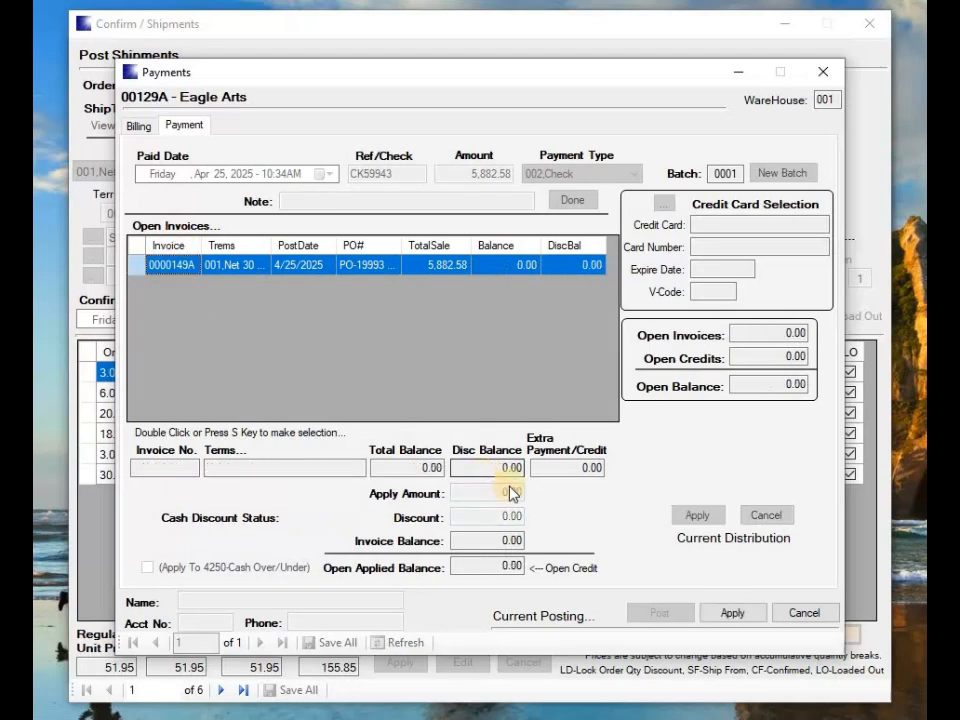
Apply the Eagle Arts payment posting and save all changes, confirming the save to return to Post Shipments.
left_click(752, 614)
left_click(350, 646)
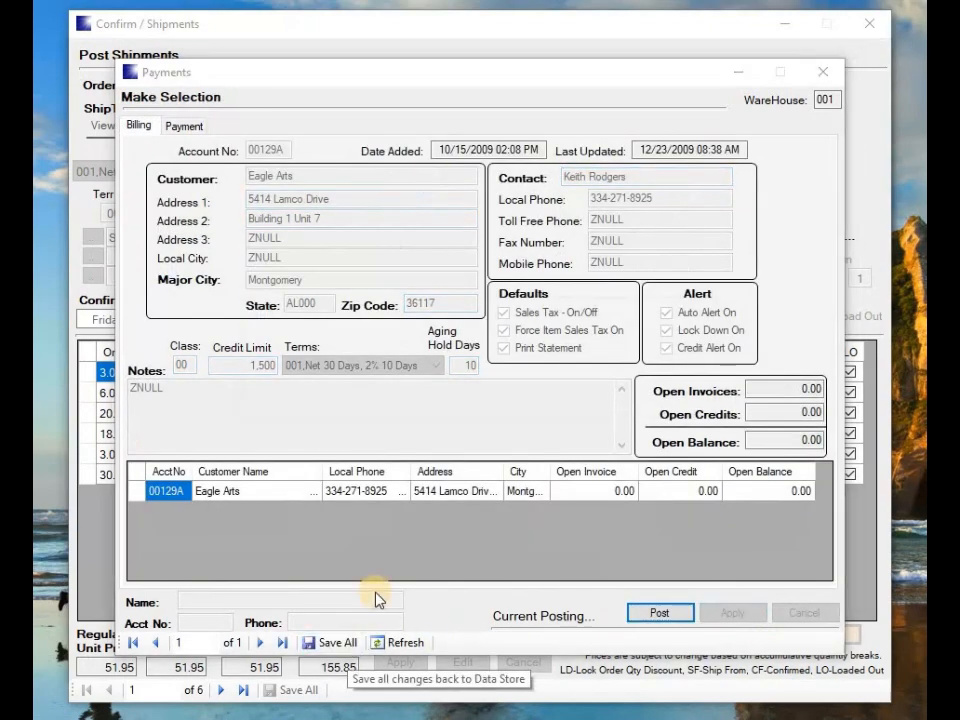
left_click(531, 442)
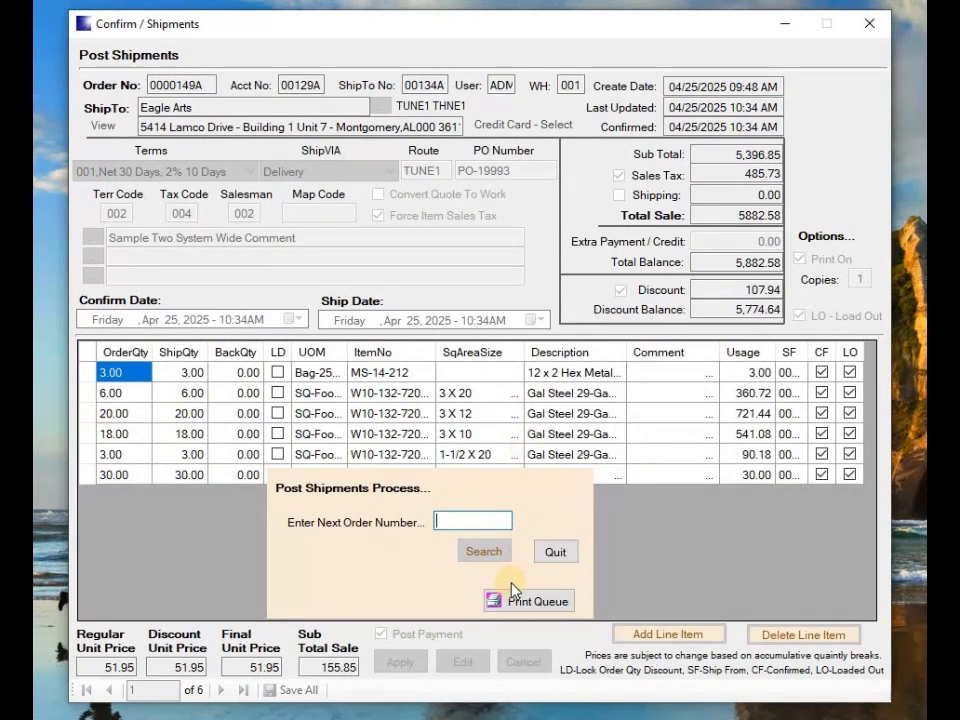
Preview the Eagle Arts invoice from the print queue, review its line items and balance due, and close the preview.
left_click(491, 598)
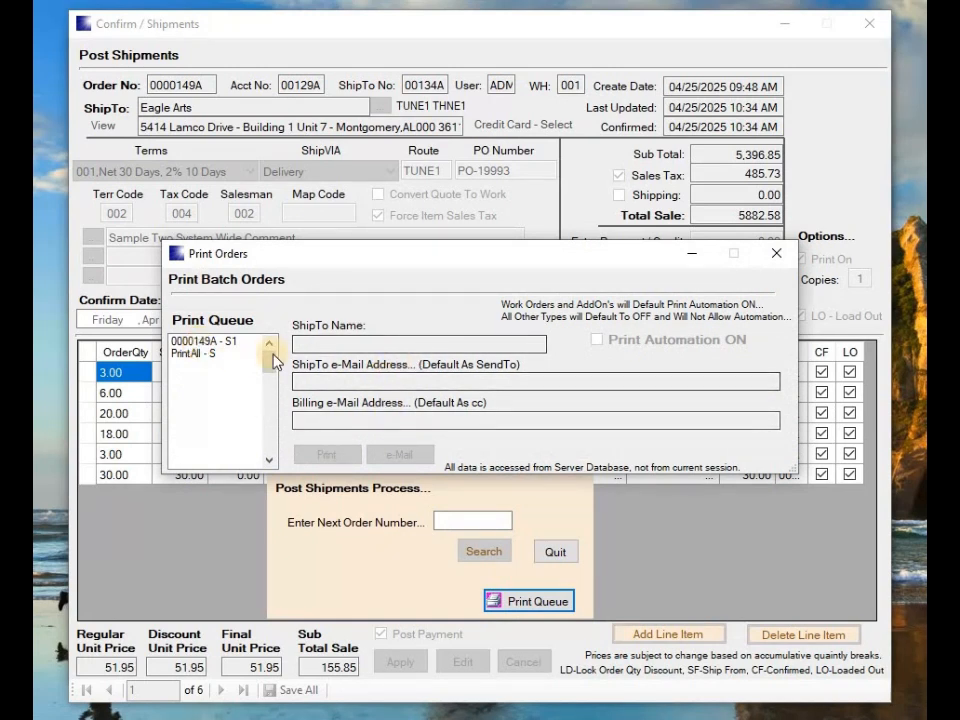
left_click(189, 345)
left_click(328, 454)
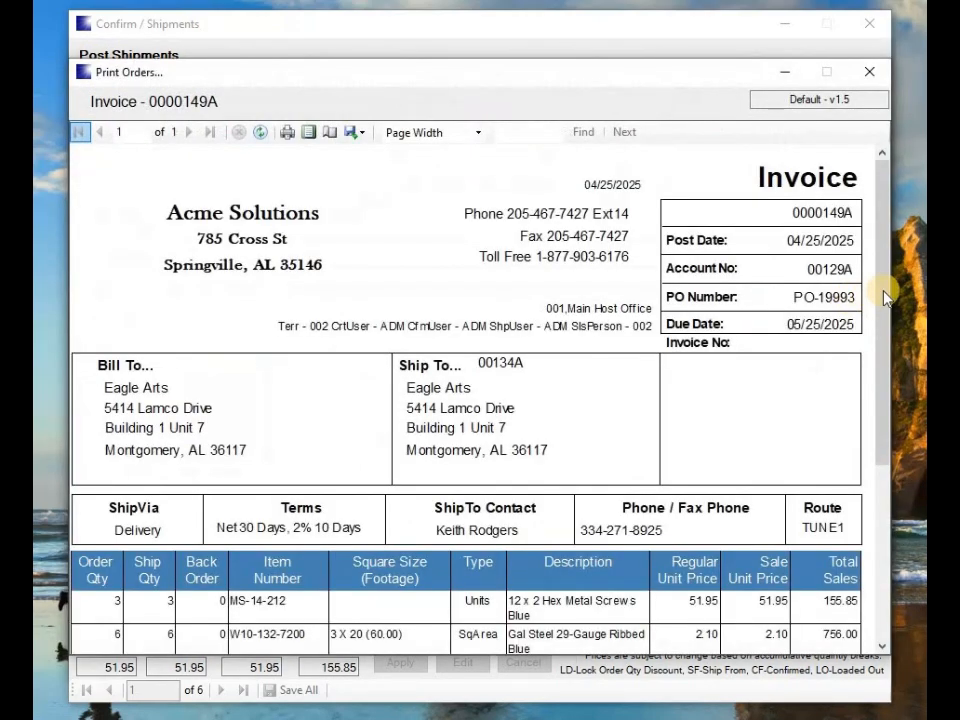
left_click_drag(881, 289, 789, 639)
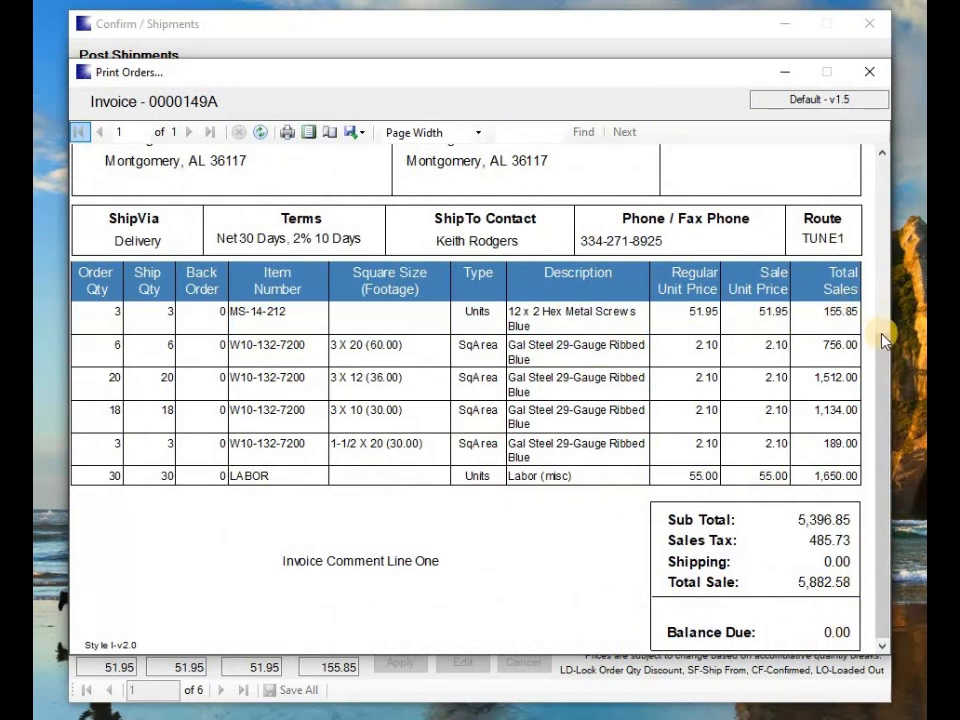
left_click_drag(884, 342, 885, 342)
left_click_drag(898, 240, 862, 150)
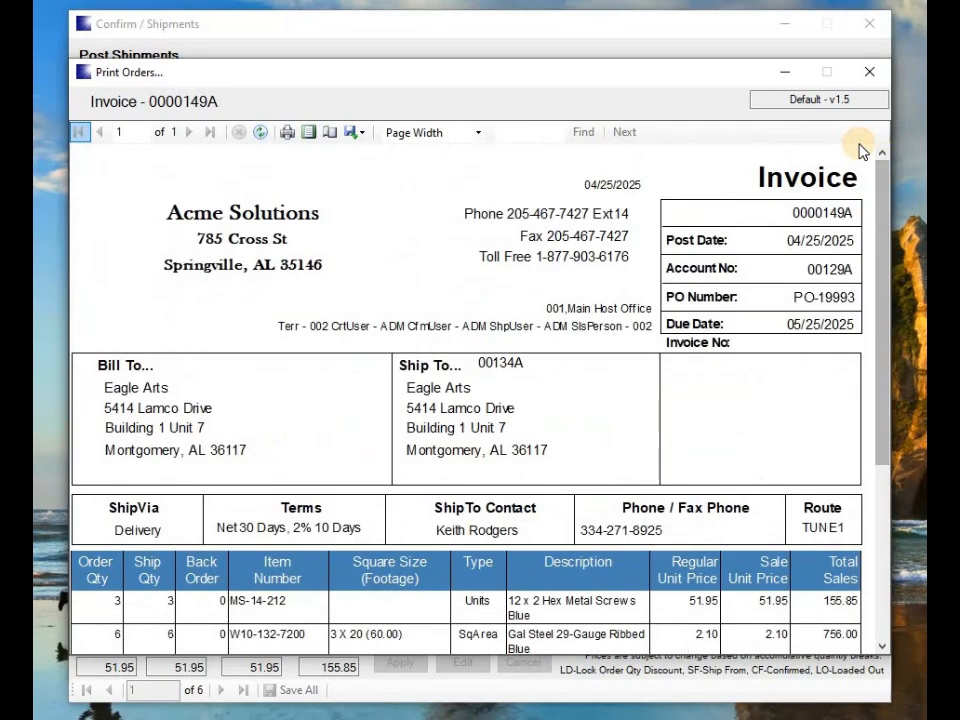
left_click(869, 72)
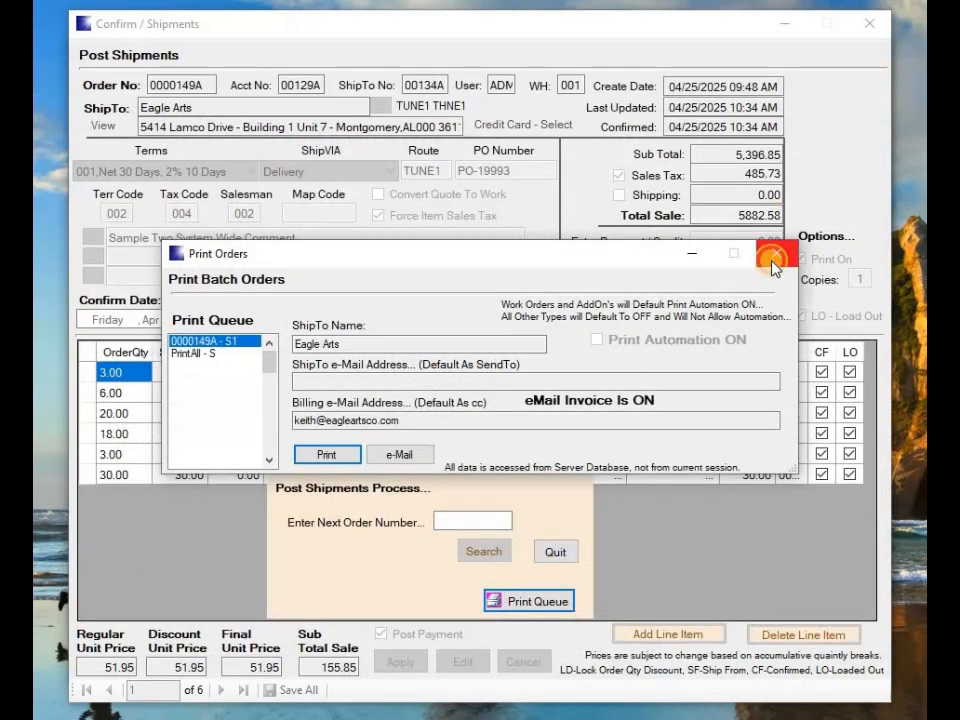
Close the batch print window while emptying the print queue, and quit the Post Shipments process.
left_click(776, 253)
left_click(500, 440)
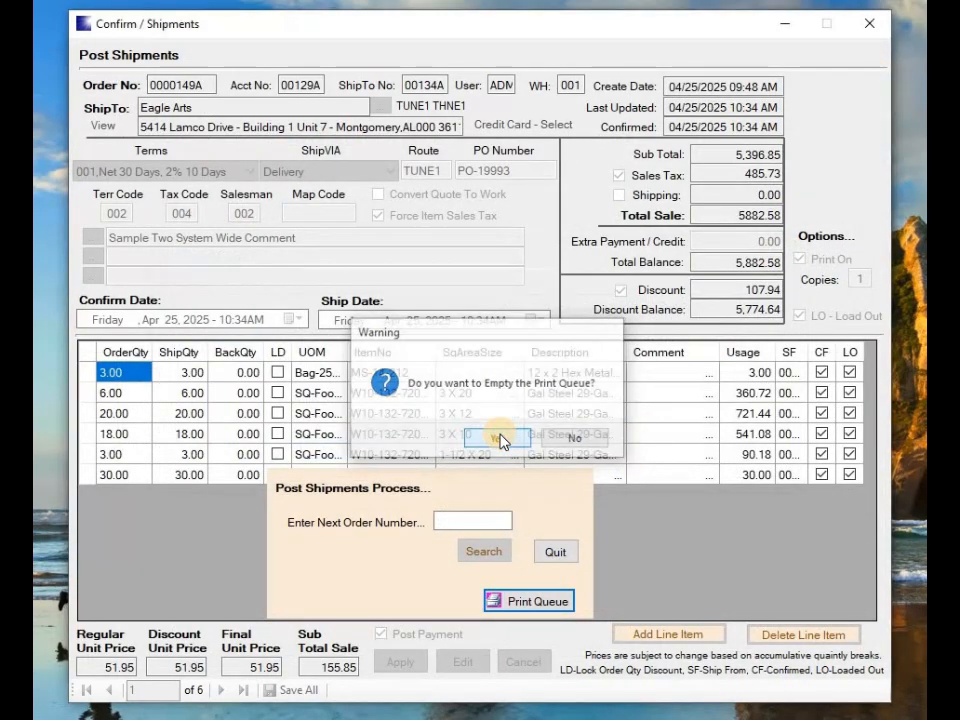
left_click(552, 553)
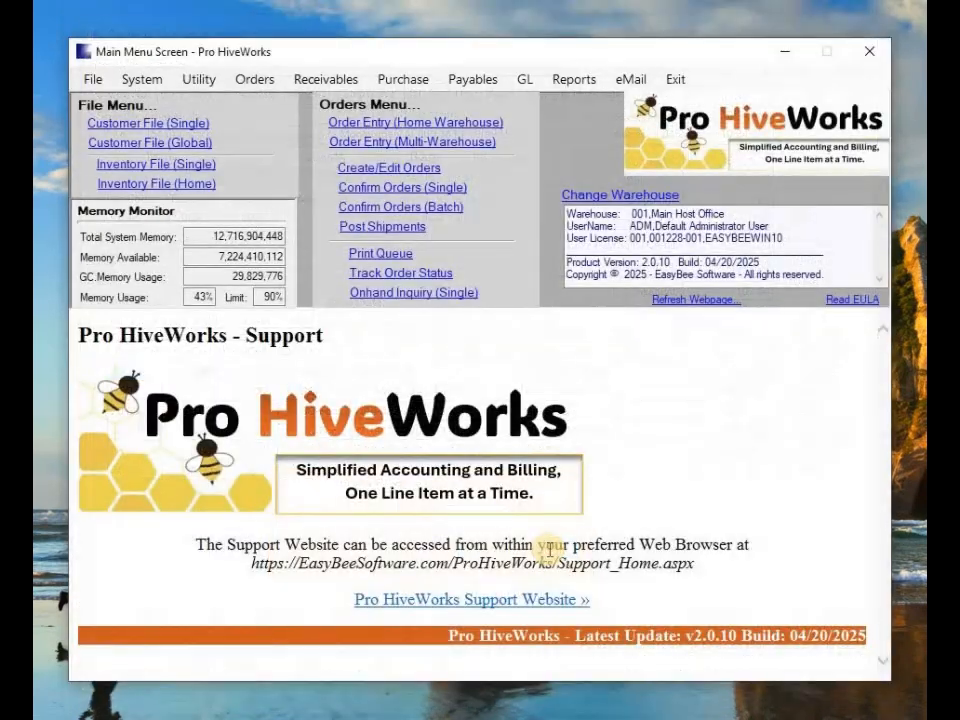